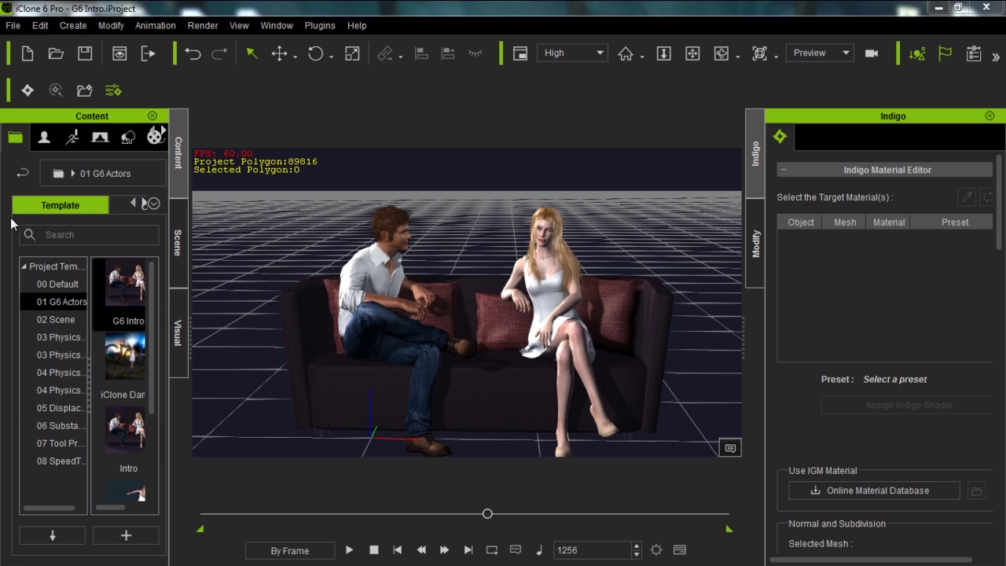
Examine the two characters seated on the sofa up close from an angled view.
{"action": "left_click", "coordinate": [121, 289]}
{"action": "middle_click_drag", "start_coordinate": [601, 335], "coordinate": [583, 339]}
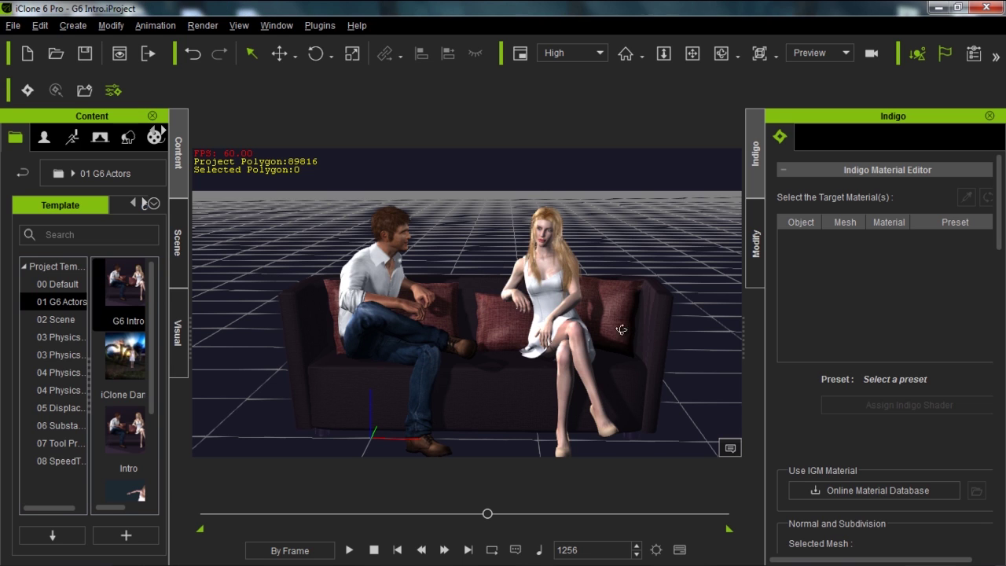
{"action": "right_click_drag", "start_coordinate": [584, 340], "coordinate": [503, 314]}
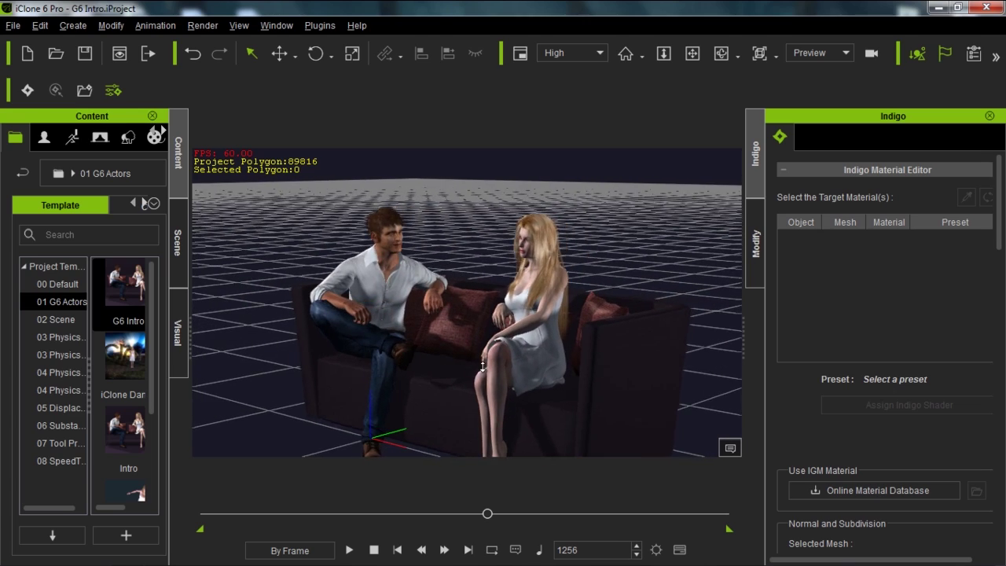
{"action": "scroll", "coordinate": [465, 305], "scroll_direction": "up", "scroll_amount": 3}
{"action": "middle_click_drag", "start_coordinate": [489, 275], "coordinate": [524, 325]}
{"action": "scroll", "coordinate": [507, 303], "scroll_direction": "up", "scroll_amount": 3}
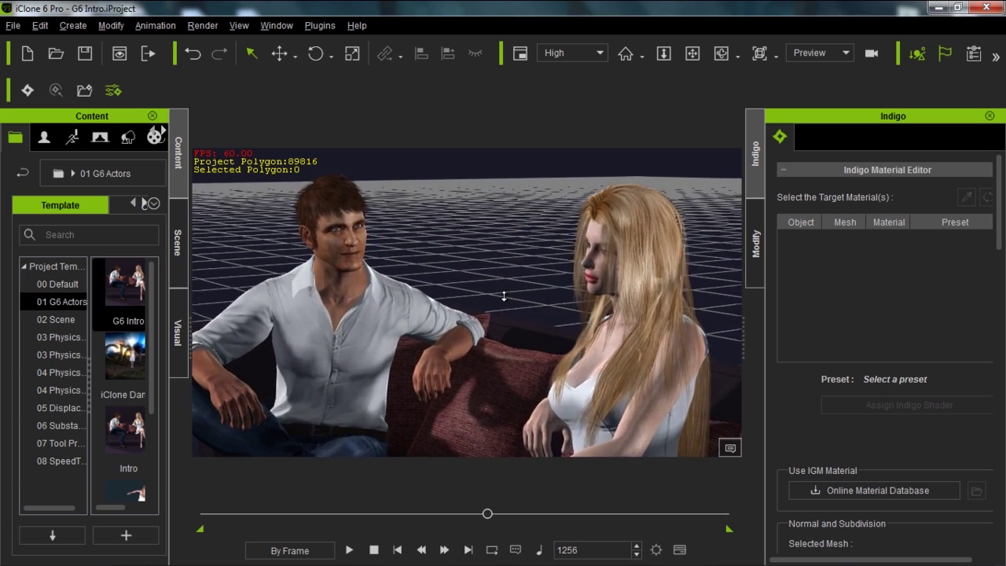
{"action": "scroll", "coordinate": [507, 306], "scroll_direction": "up", "scroll_amount": 3}
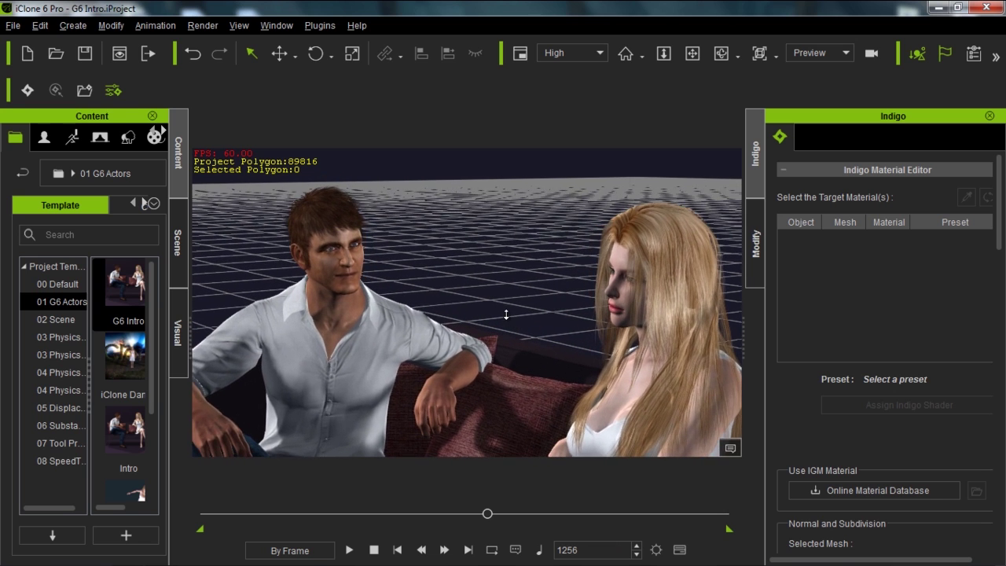
{"action": "right_click_drag", "start_coordinate": [588, 285], "coordinate": [561, 300]}
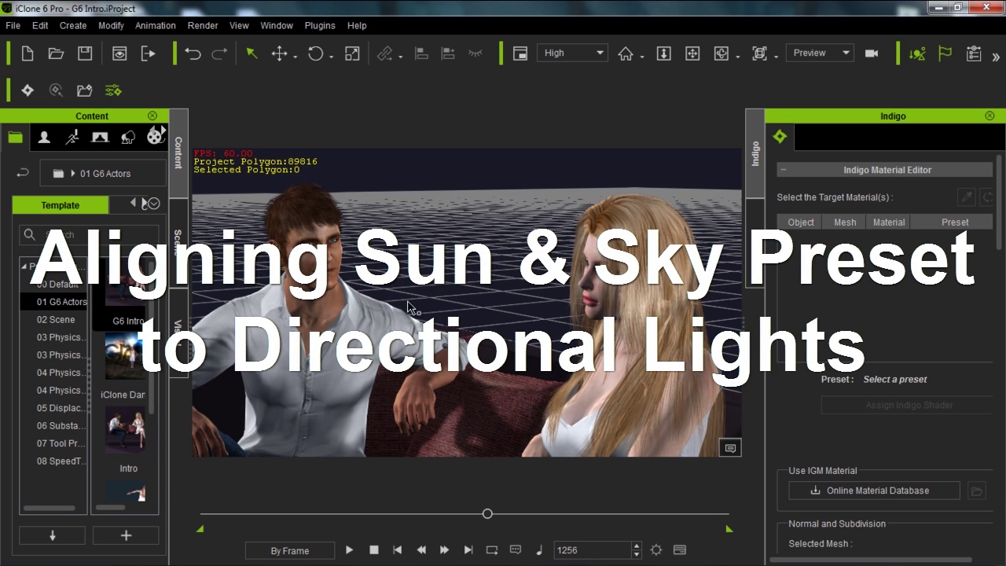
Switch off the second directional light and both spotlights in the scene.
{"action": "left_click", "coordinate": [178, 239]}
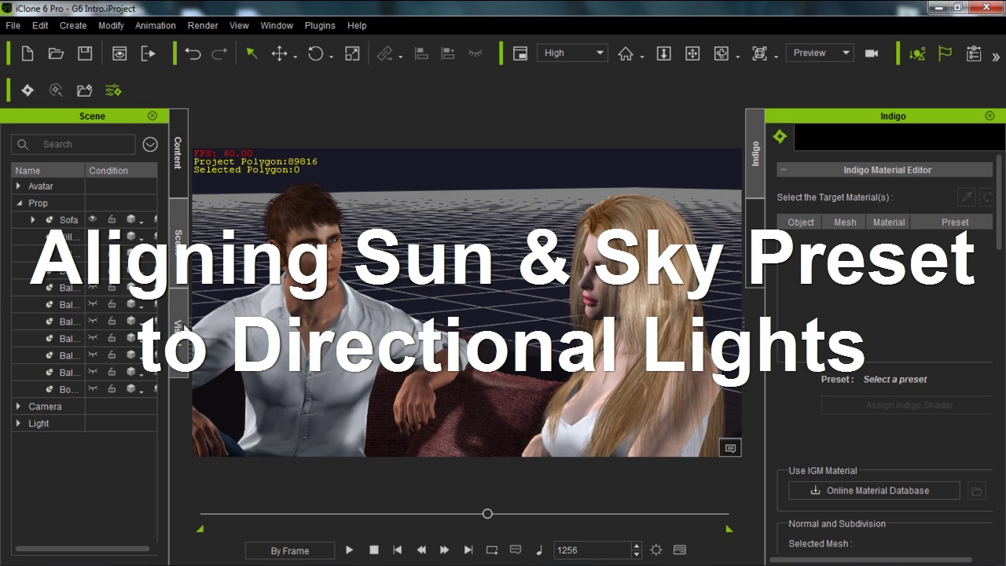
{"action": "left_click_drag", "start_coordinate": [193, 322], "coordinate": [202, 324]}
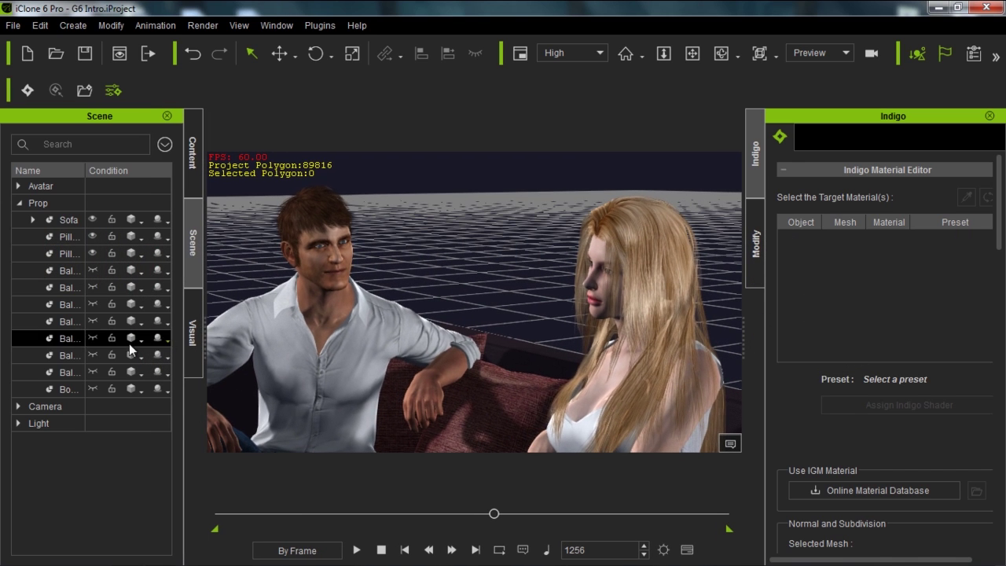
{"action": "left_click", "coordinate": [19, 423]}
{"action": "left_click", "coordinate": [131, 456]}
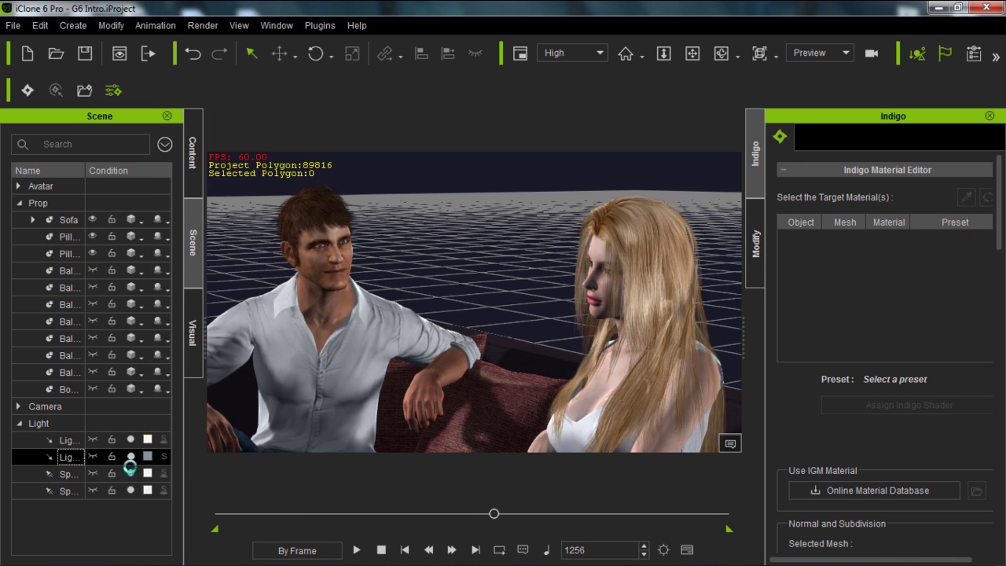
{"action": "left_click", "coordinate": [130, 473]}
{"action": "left_click", "coordinate": [131, 490]}
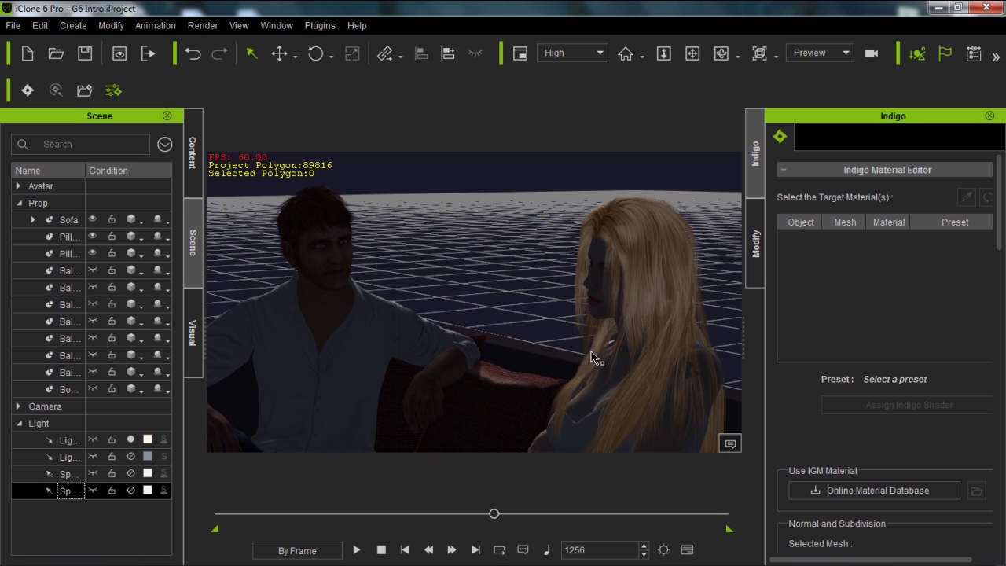
Rotate the first directional light to shine almost horizontally from the woman's side toward the man.
{"action": "right_click_drag", "start_coordinate": [635, 351], "coordinate": [537, 345]}
{"action": "left_click", "coordinate": [474, 343]}
{"action": "right_click_drag", "start_coordinate": [624, 352], "coordinate": [556, 300]}
{"action": "left_click", "coordinate": [62, 474]}
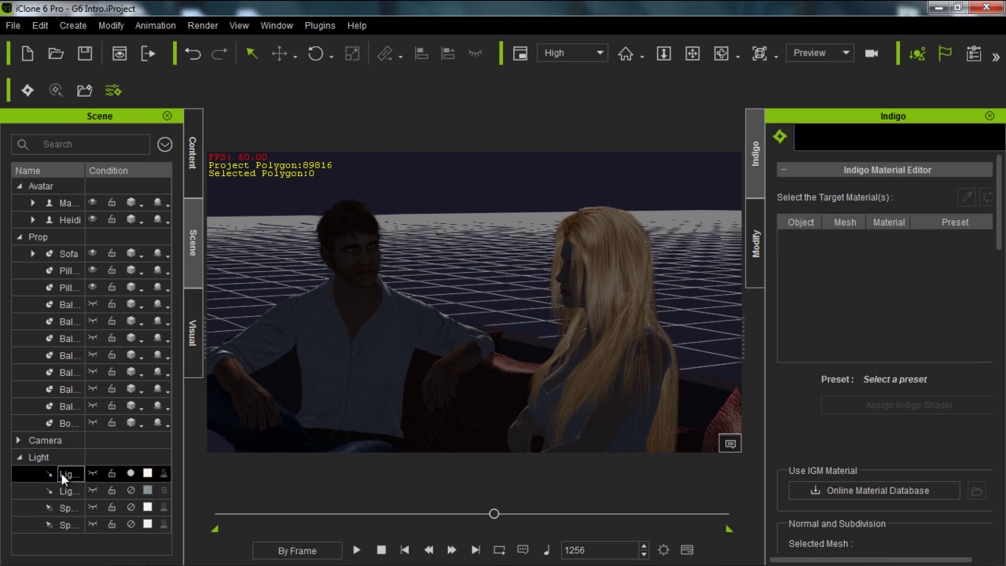
{"action": "key", "text": "e"}
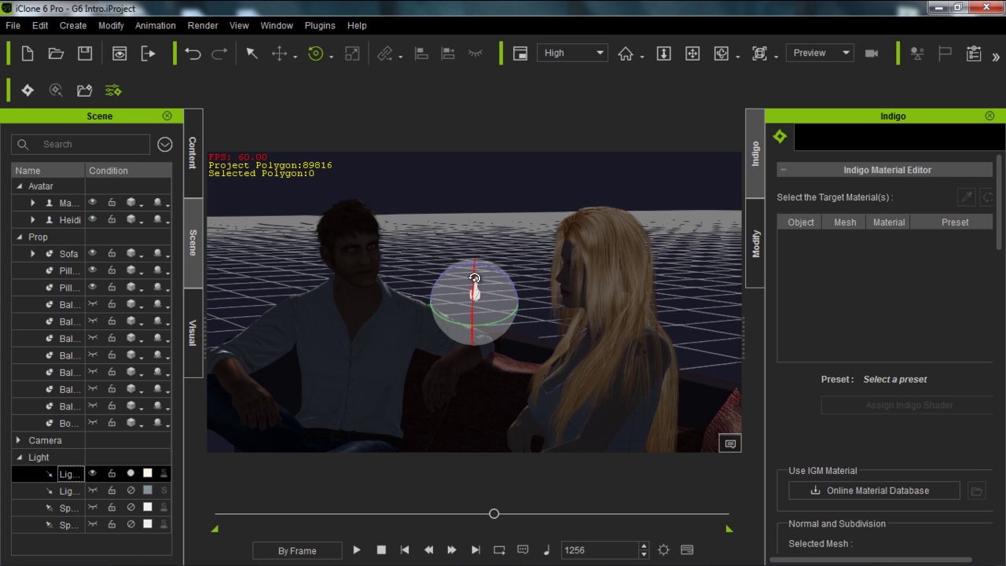
{"action": "mouse_move", "coordinate": [475, 284]}
{"action": "left_mouse_down"}
{"action": "mouse_move", "coordinate": [464, 315]}
{"action": "mouse_move", "coordinate": [487, 259]}
{"action": "mouse_move", "coordinate": [520, 281]}
{"action": "mouse_move", "coordinate": [536, 313]}
{"action": "mouse_move", "coordinate": [494, 315]}
{"action": "mouse_move", "coordinate": [506, 274]}
{"action": "left_mouse_up"}
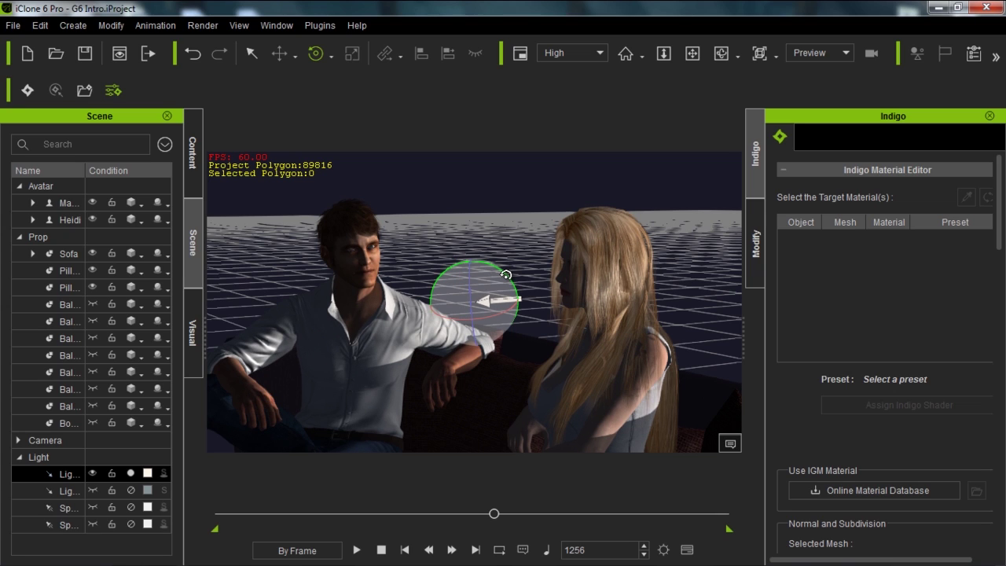
{"action": "key", "text": "q"}
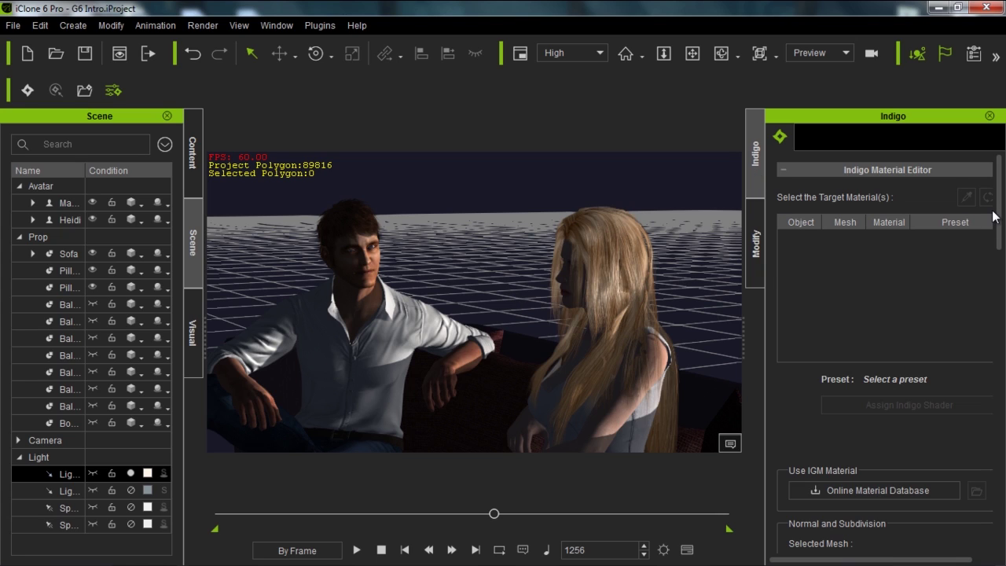
Set the Indigo environment to Indigo Sun and Sky aligned to Light01, and widen the scene list's name column.
{"action": "scroll", "coordinate": [908, 264], "scroll_direction": "down", "scroll_amount": 6}
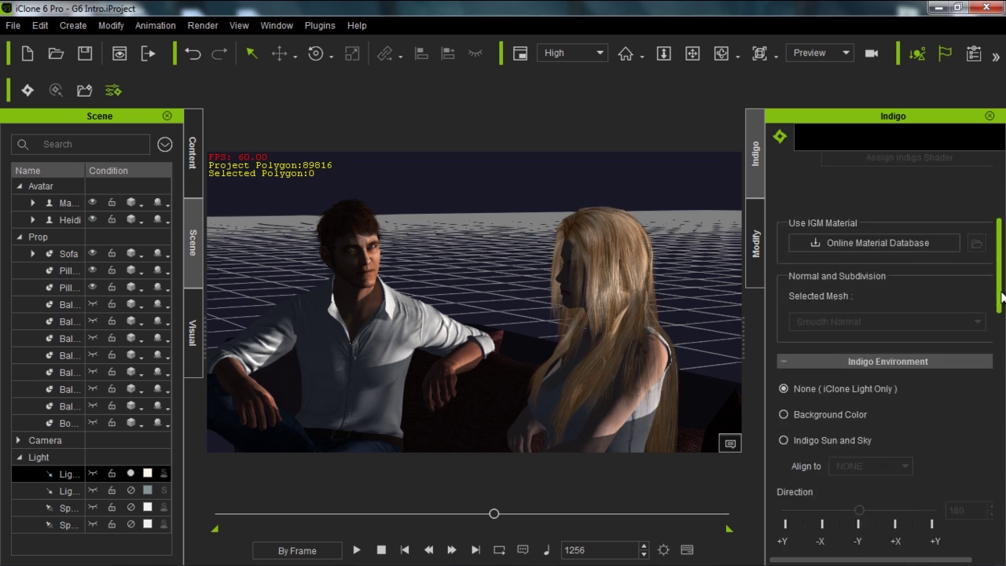
{"action": "left_click", "coordinate": [844, 234]}
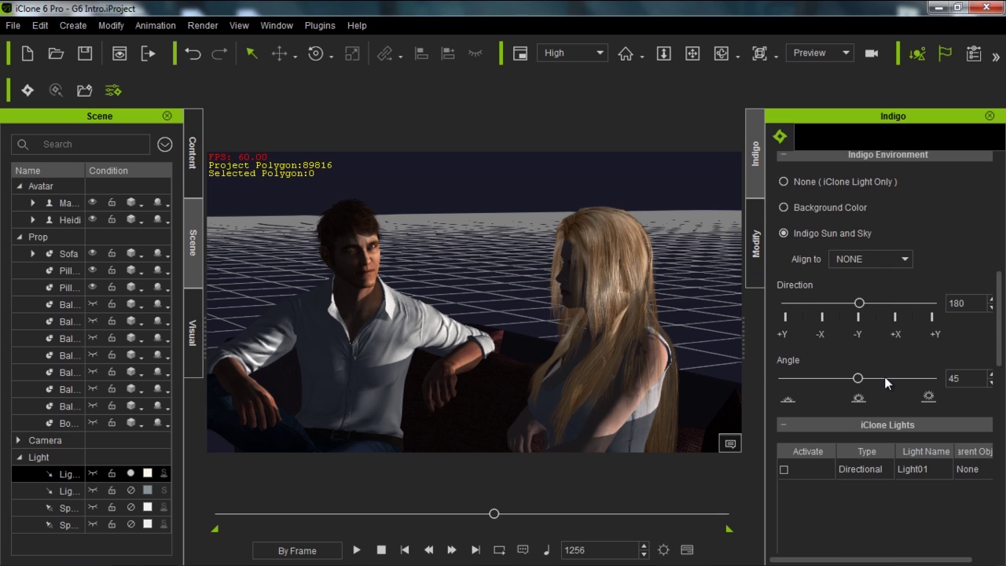
{"action": "left_click", "coordinate": [876, 262]}
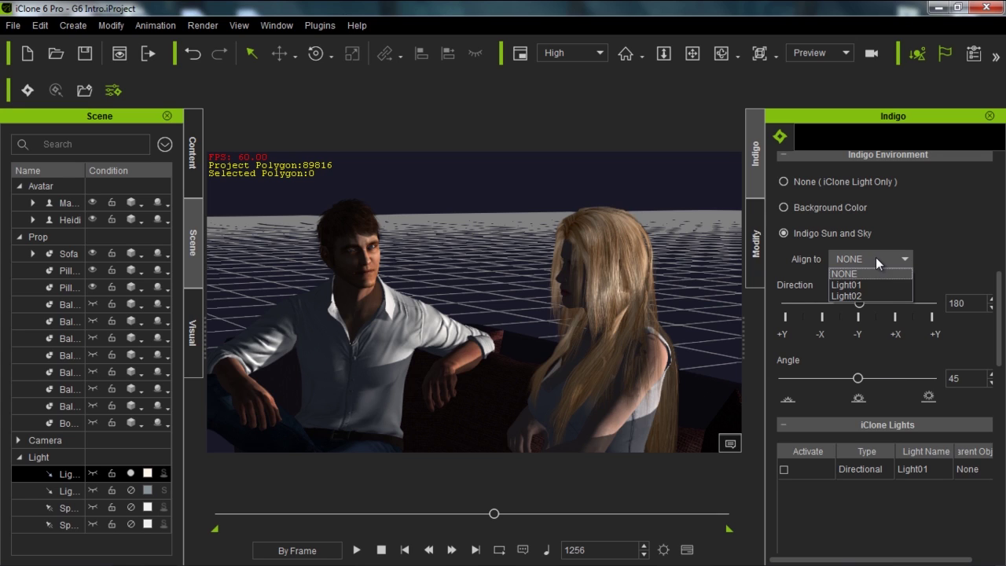
{"action": "left_click", "coordinate": [856, 286]}
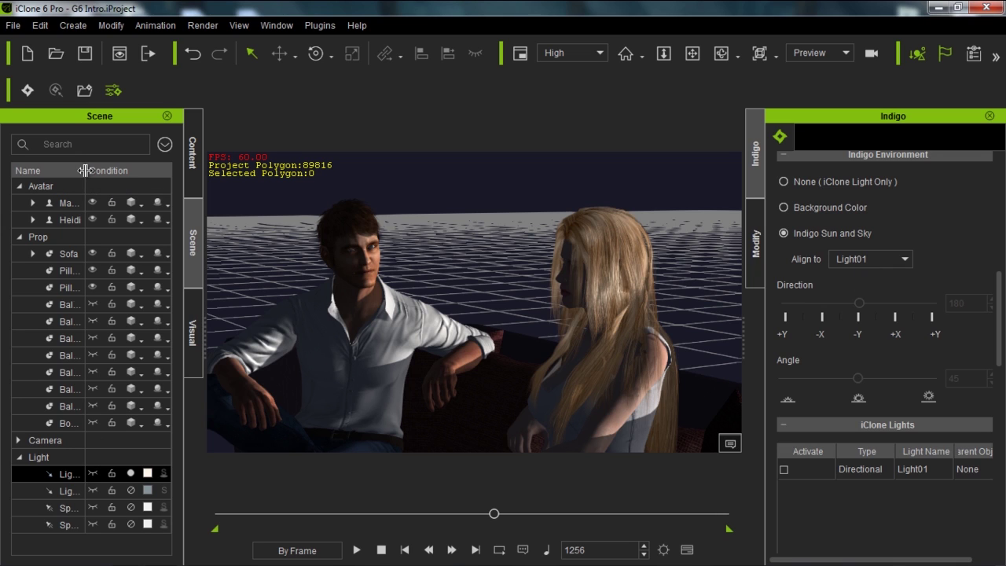
{"action": "left_click_drag", "start_coordinate": [85, 170], "coordinate": [125, 170]}
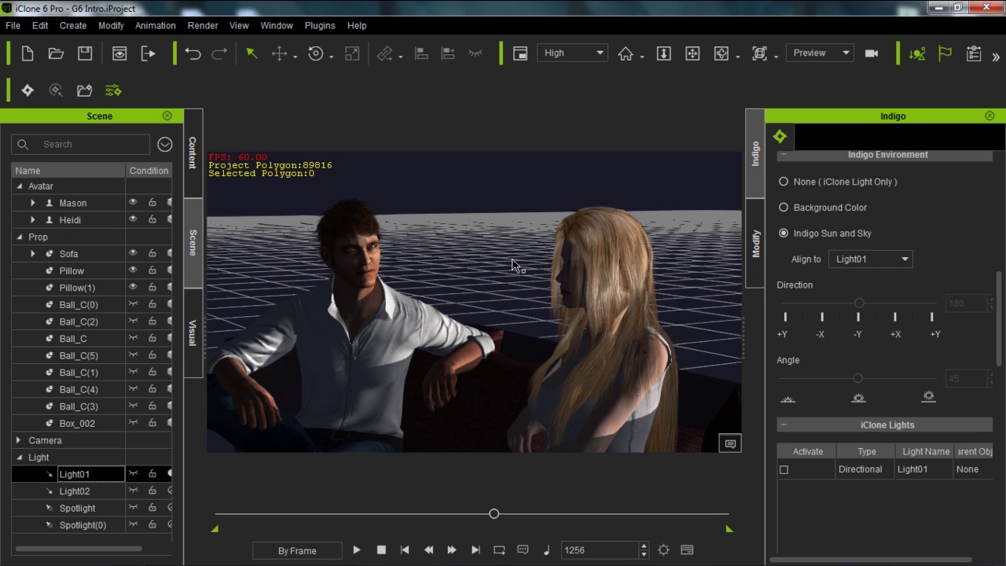
Render the scene in Indigo RT, view the whole image at 50% zoom, and return to iClone.
{"action": "left_click", "coordinate": [29, 91]}
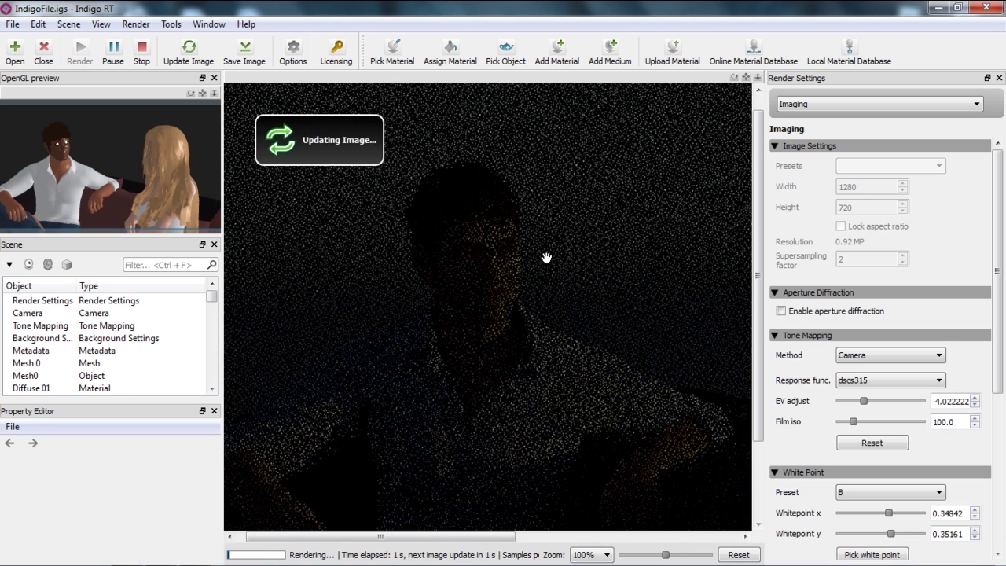
{"action": "scroll", "coordinate": [546, 258], "scroll_direction": "down", "scroll_amount": 2}
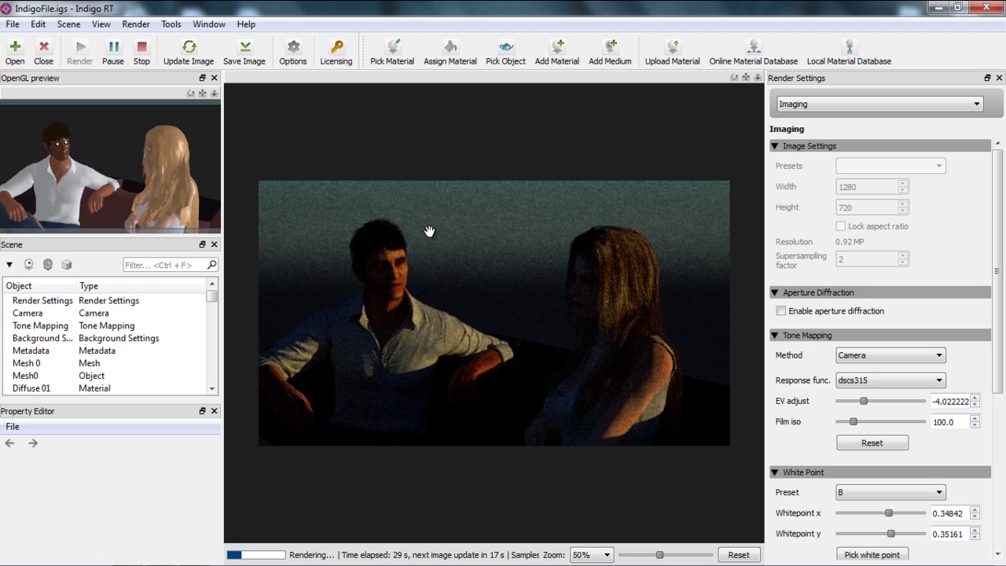
{"action": "key", "text": "alt+Tab"}
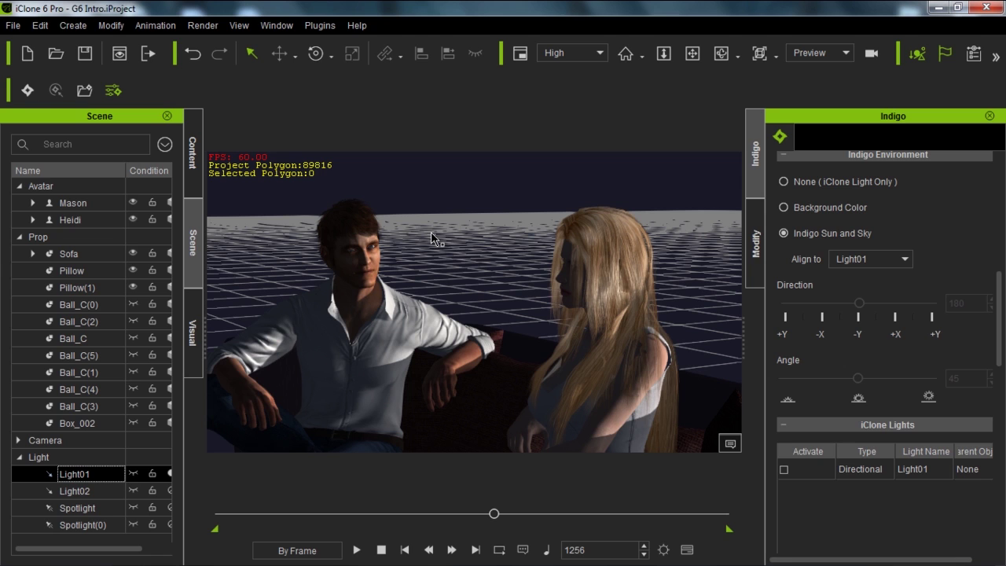
Rotate Light01 so it shines from higher up and lights the woman's face and the front of the sofa.
{"action": "key", "text": "e"}
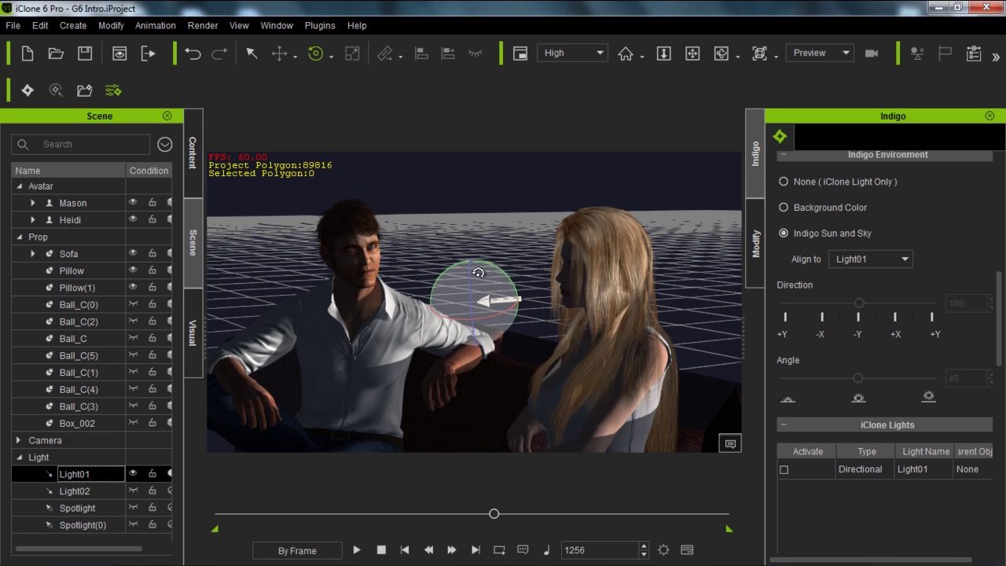
{"action": "left_click_drag", "start_coordinate": [478, 252], "coordinate": [395, 257]}
{"action": "left_click_drag", "start_coordinate": [452, 294], "coordinate": [464, 274]}
{"action": "key", "text": "q"}
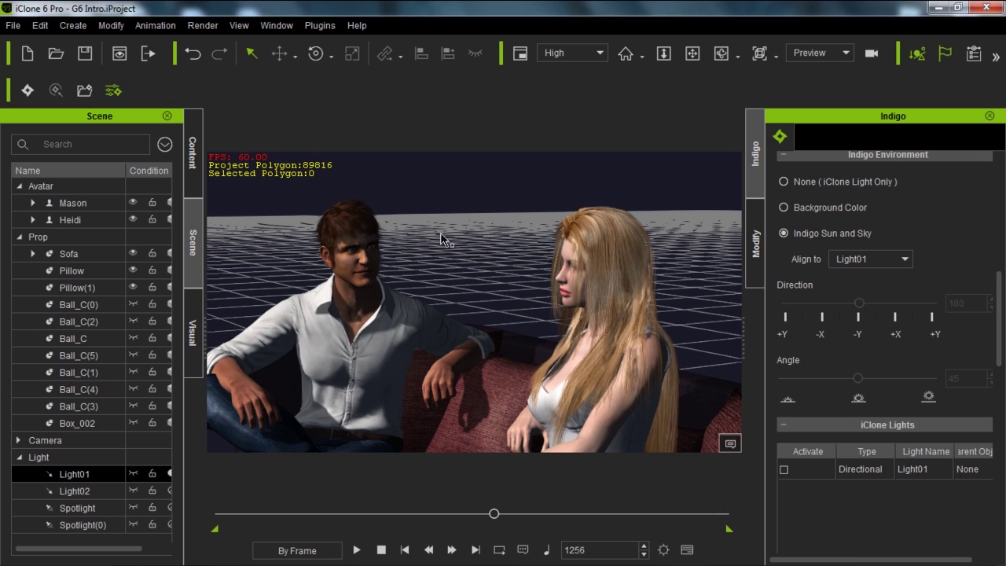
Render the relit scene in Indigo RT at 50% zoom, compare it with the earlier render, and return to iClone.
{"action": "left_click", "coordinate": [27, 91]}
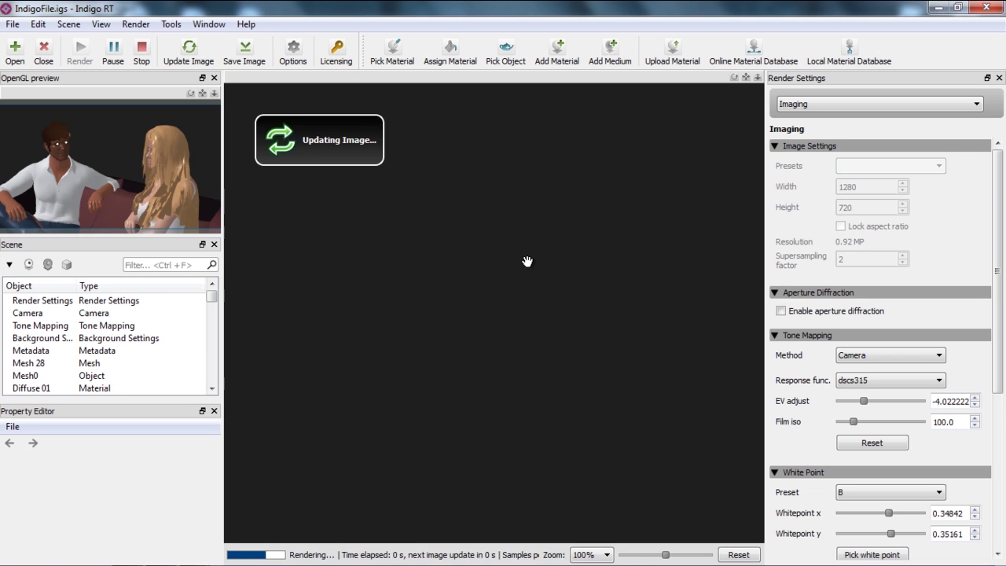
{"action": "scroll", "coordinate": [548, 260], "scroll_direction": "down", "scroll_amount": 2}
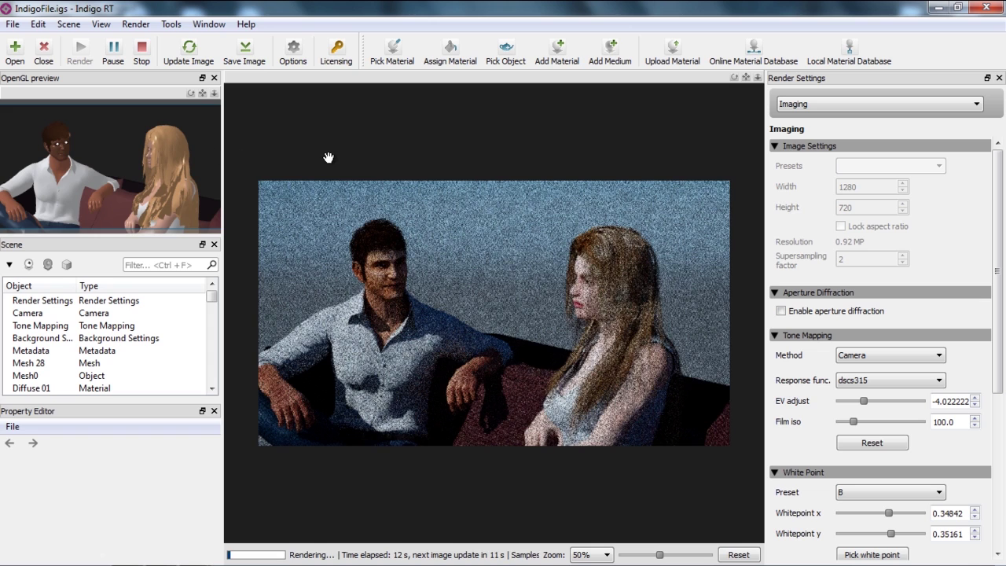
{"action": "key", "text": "alt+Tab"}
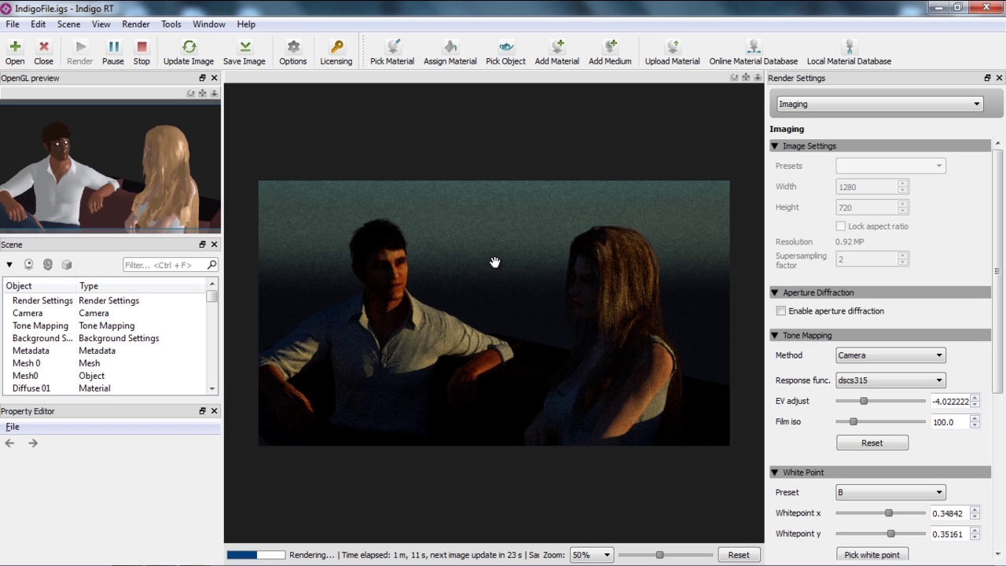
{"action": "key", "text": "alt+Tab"}
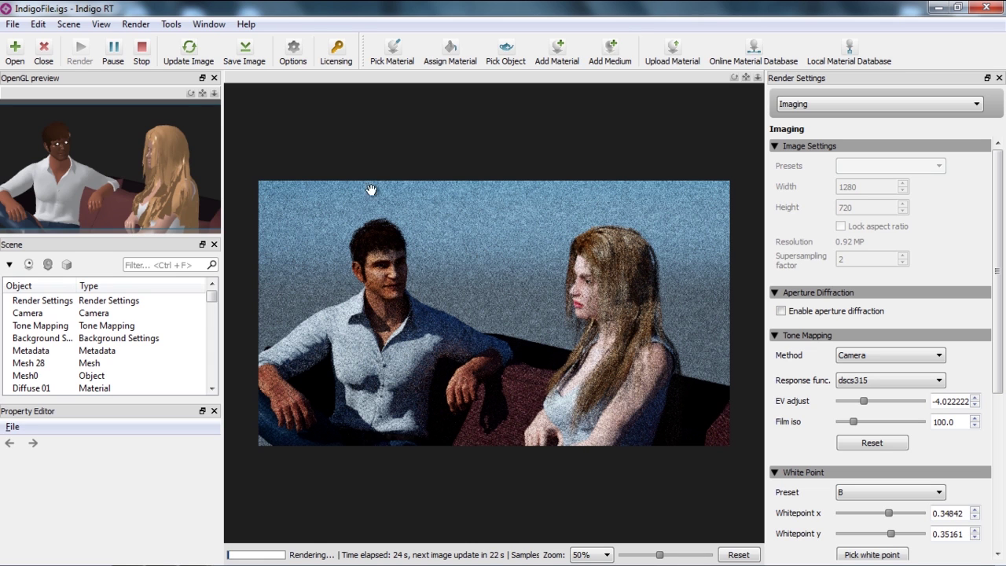
{"action": "left_click", "coordinate": [140, 56]}
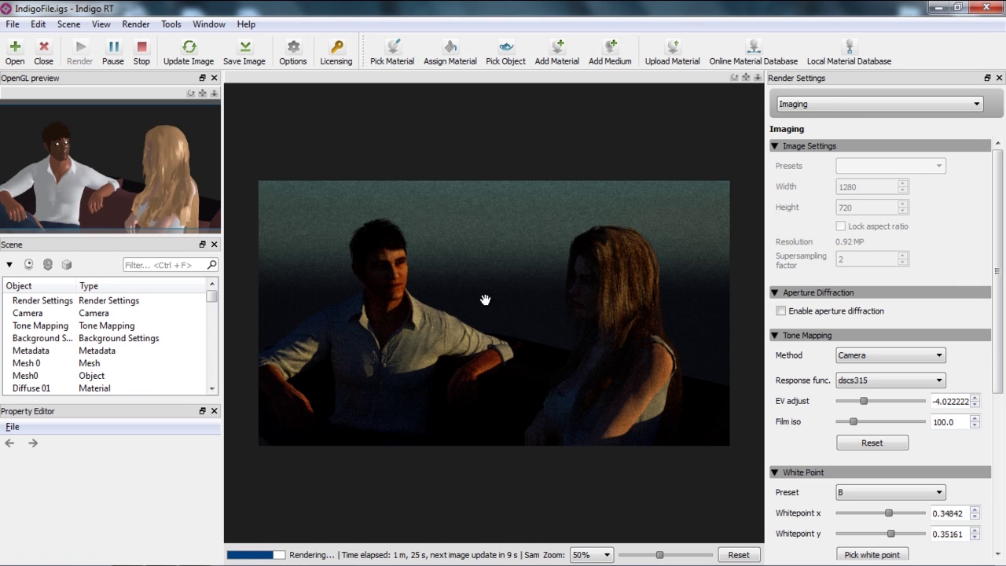
{"action": "key", "text": "alt+Tab"}
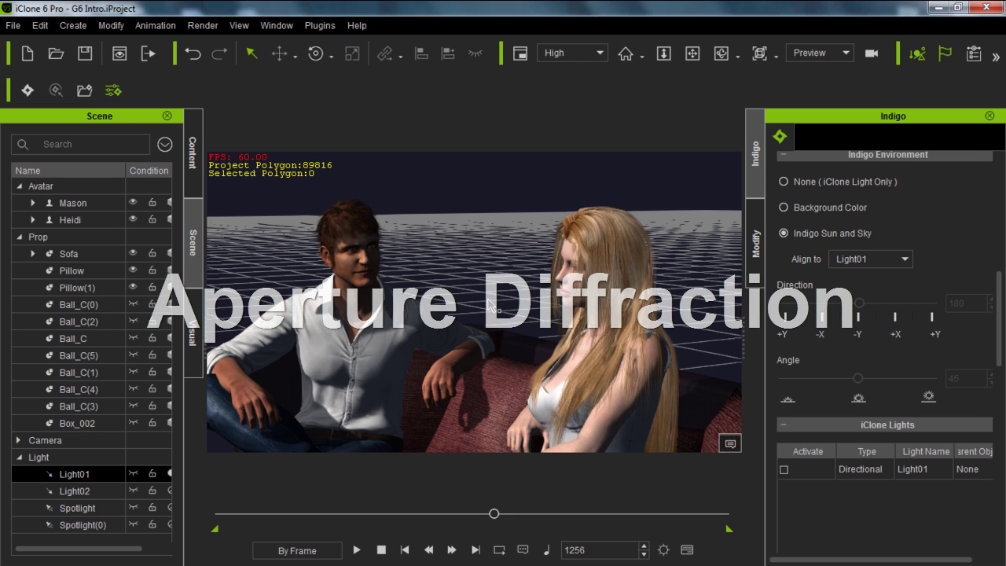
Rotate Light01 to shine toward the camera from behind the two characters, placing the sun between them.
{"action": "left_click", "coordinate": [428, 363]}
{"action": "right_click_drag", "start_coordinate": [485, 384], "coordinate": [596, 307]}
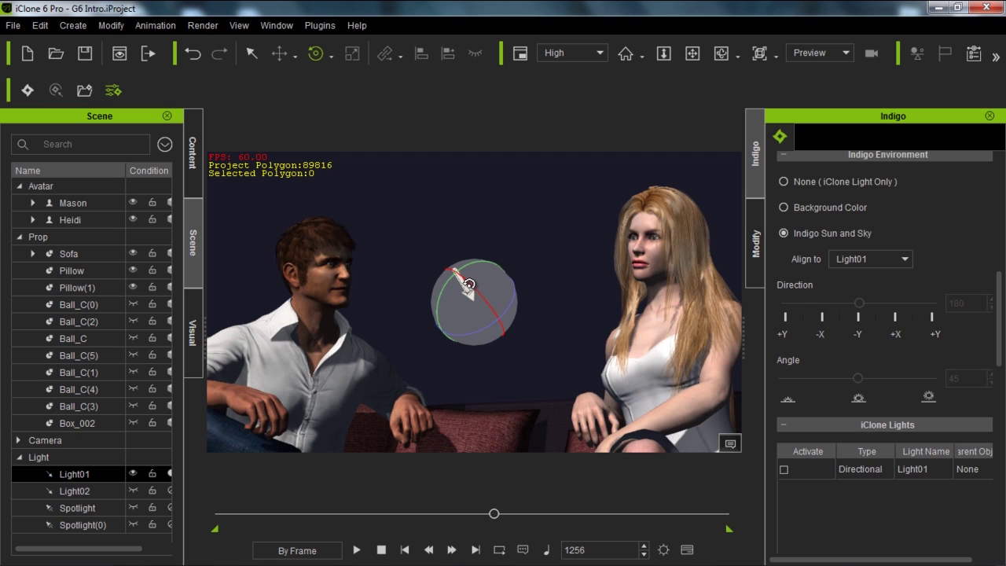
{"action": "left_click_drag", "start_coordinate": [477, 289], "coordinate": [498, 307]}
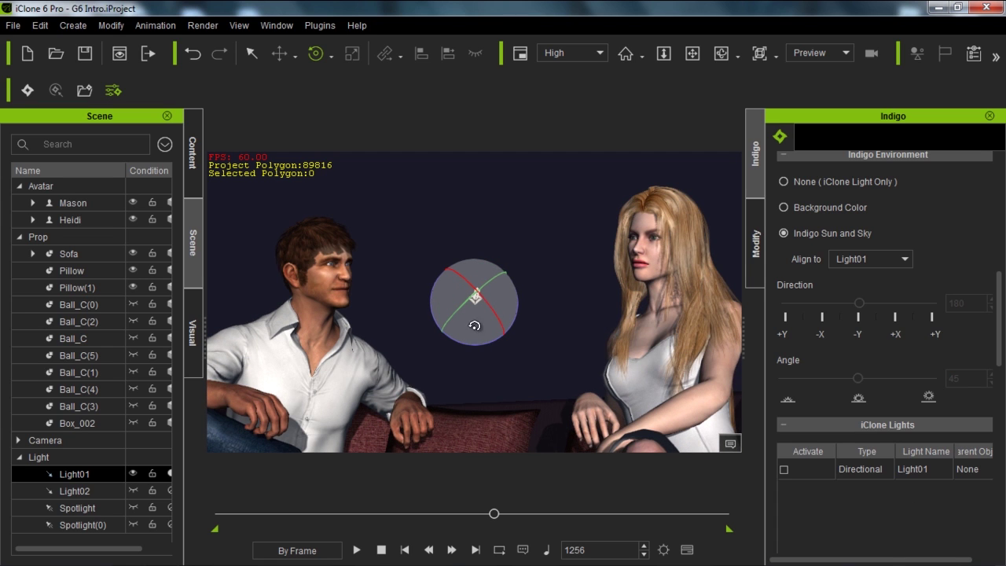
{"action": "left_click_drag", "start_coordinate": [479, 346], "coordinate": [518, 334]}
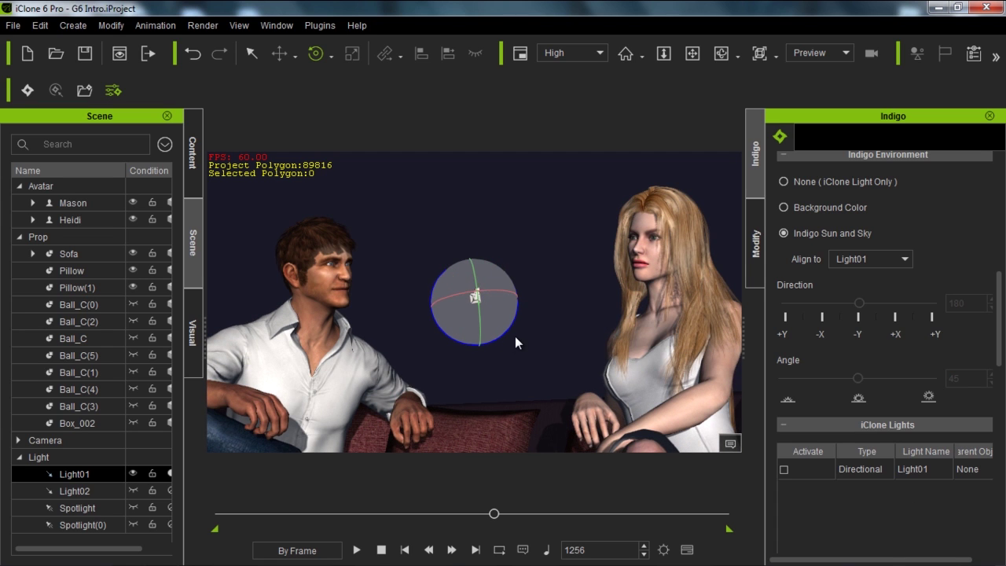
{"action": "left_click_drag", "start_coordinate": [501, 292], "coordinate": [502, 209]}
{"action": "left_click", "coordinate": [502, 208]}
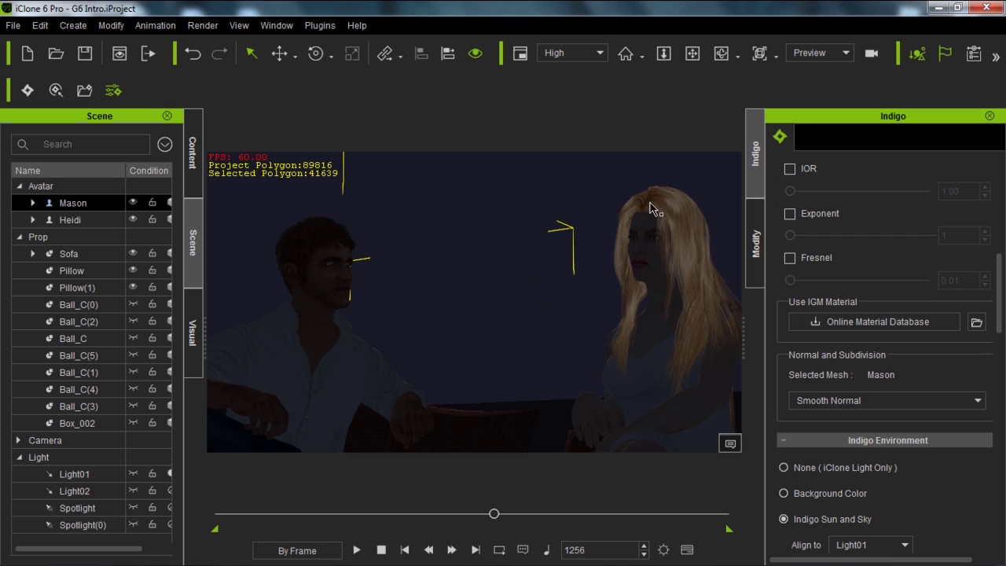
Render the backlit scene in Indigo RT and show the whole image at 50% zoom.
{"action": "left_click", "coordinate": [28, 93]}
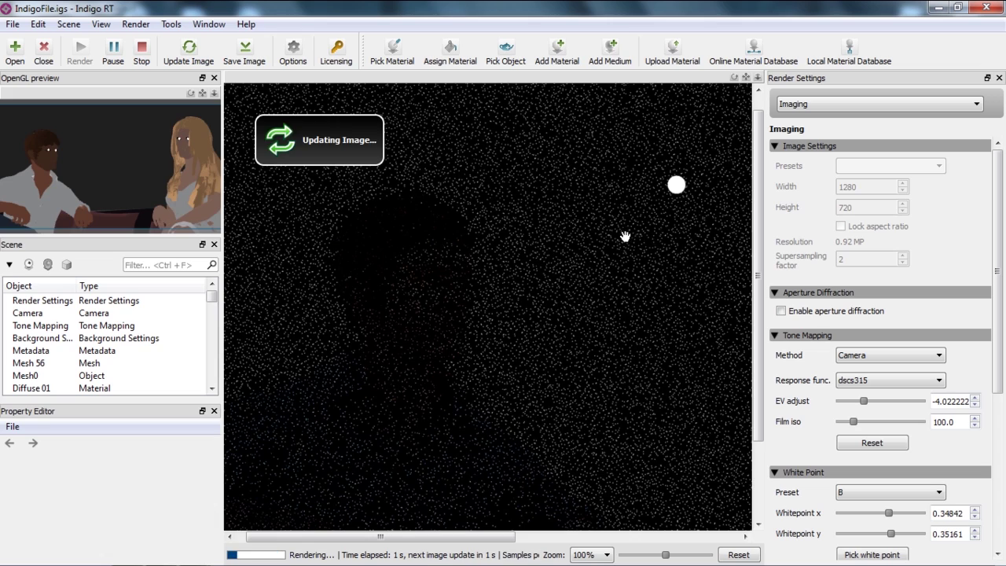
{"action": "scroll", "coordinate": [613, 240], "scroll_direction": "down", "scroll_amount": 1}
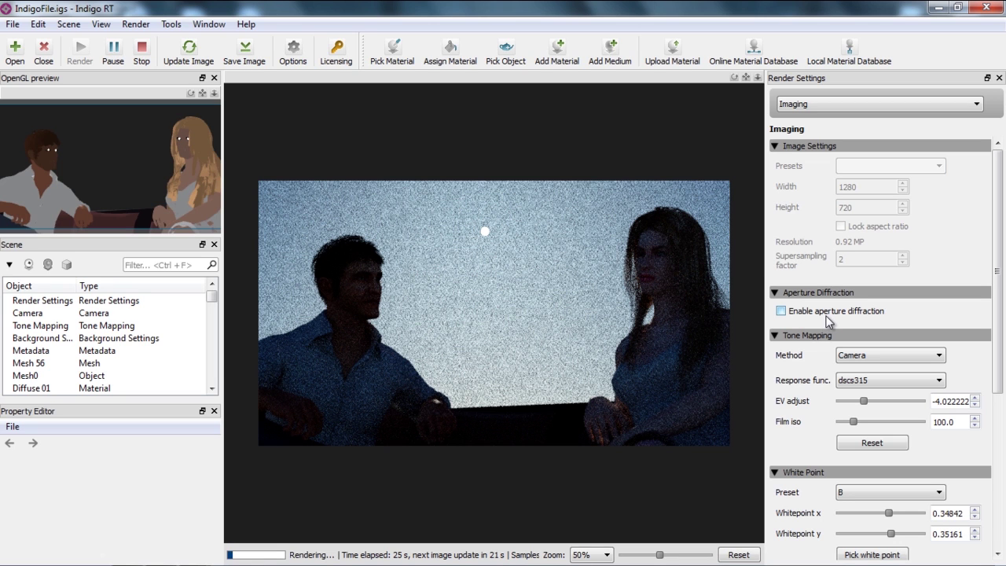
Enable aperture diffraction on the backlit render and compare the sun's glow with the other open Indigo render.
{"action": "left_click", "coordinate": [781, 311]}
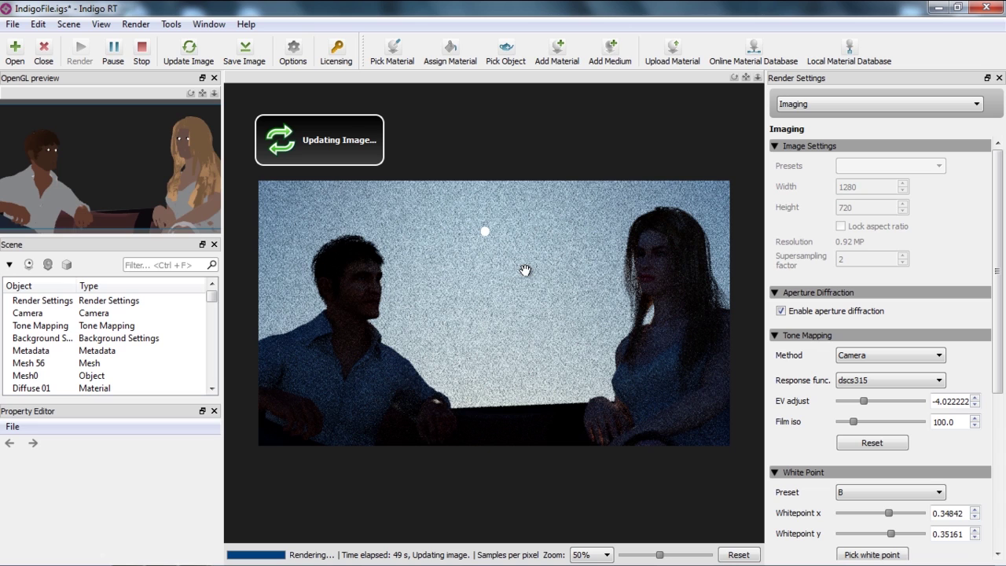
{"action": "key", "text": "alt+Tab"}
{"action": "key", "text": "alt+Tab"}
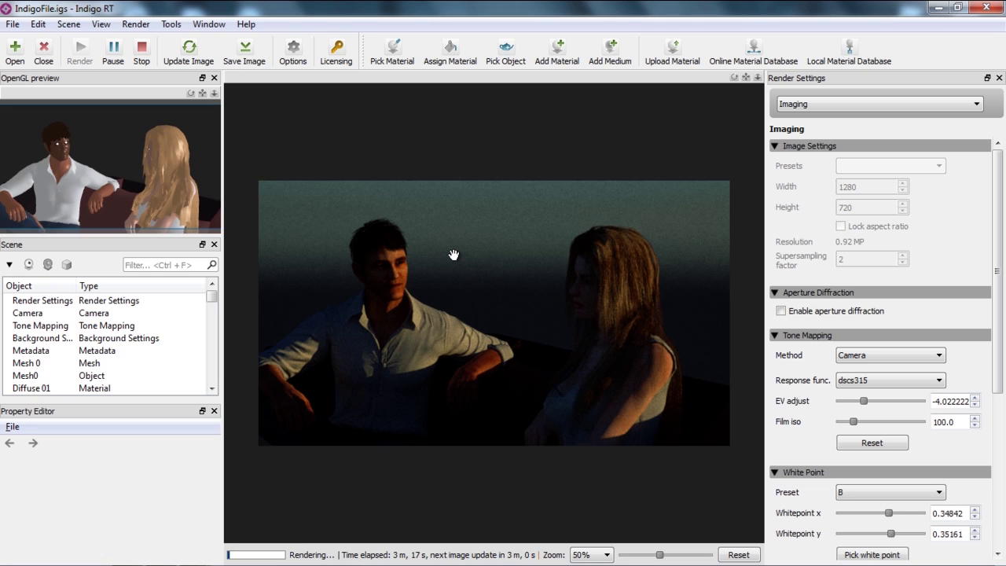
{"action": "key", "text": "alt+Tab"}
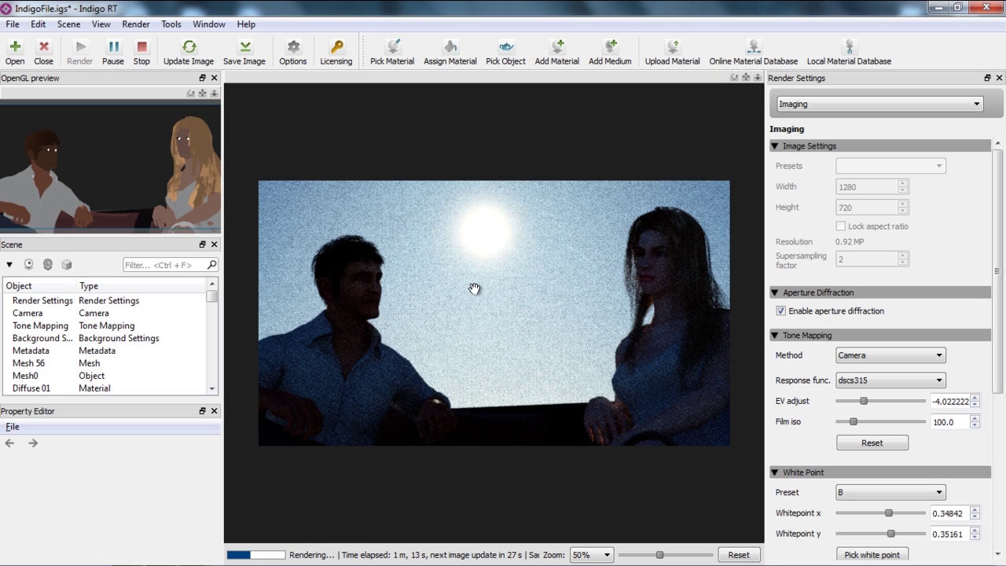
Stop both running Indigo RT renders and switch back to iClone.
{"action": "left_click", "coordinate": [141, 50]}
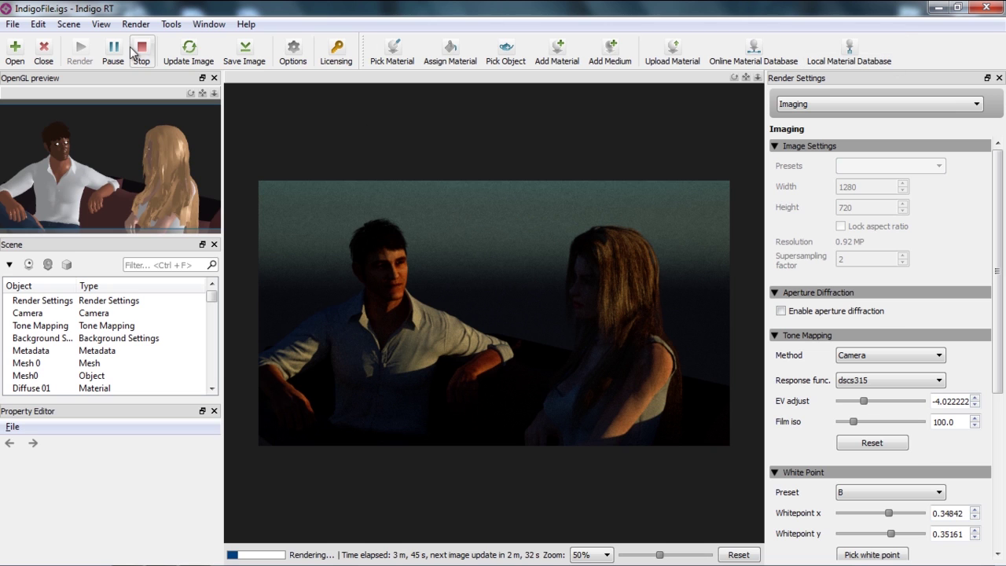
{"action": "left_click", "coordinate": [135, 52]}
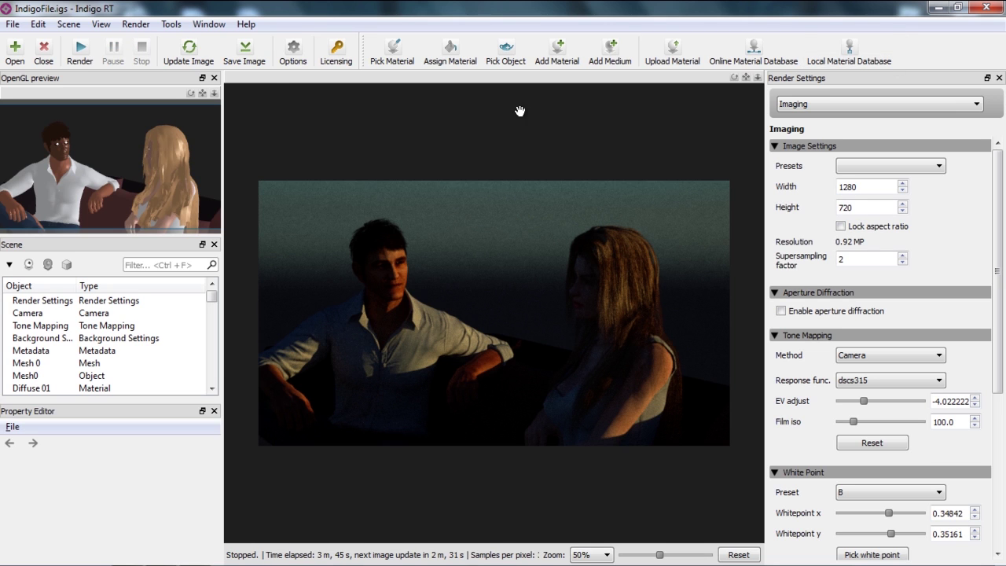
{"action": "key", "text": "alt+Tab"}
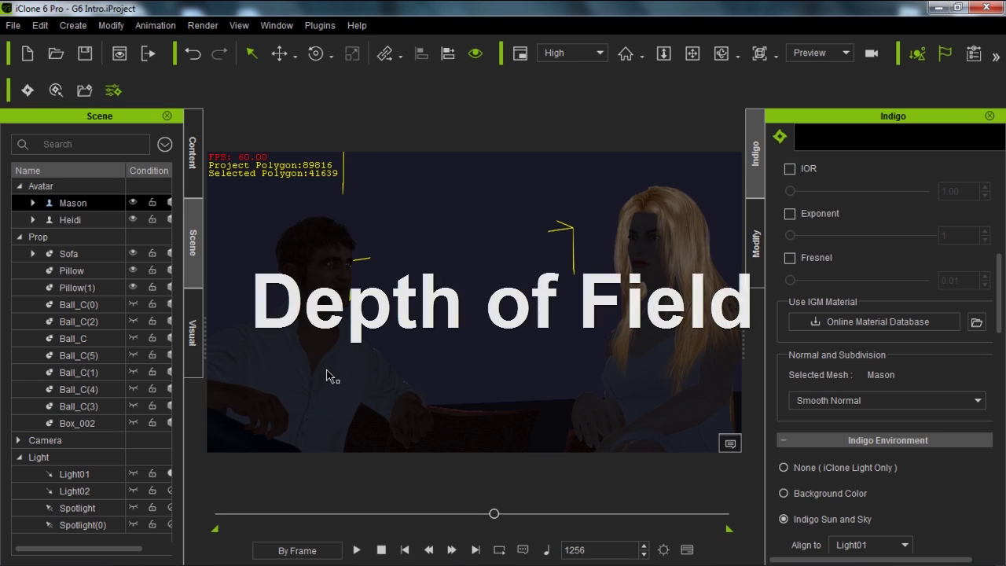
Rotate the directional light so it shines from the front onto both characters on the sofa.
{"action": "right_click_drag", "start_coordinate": [531, 244], "coordinate": [624, 313]}
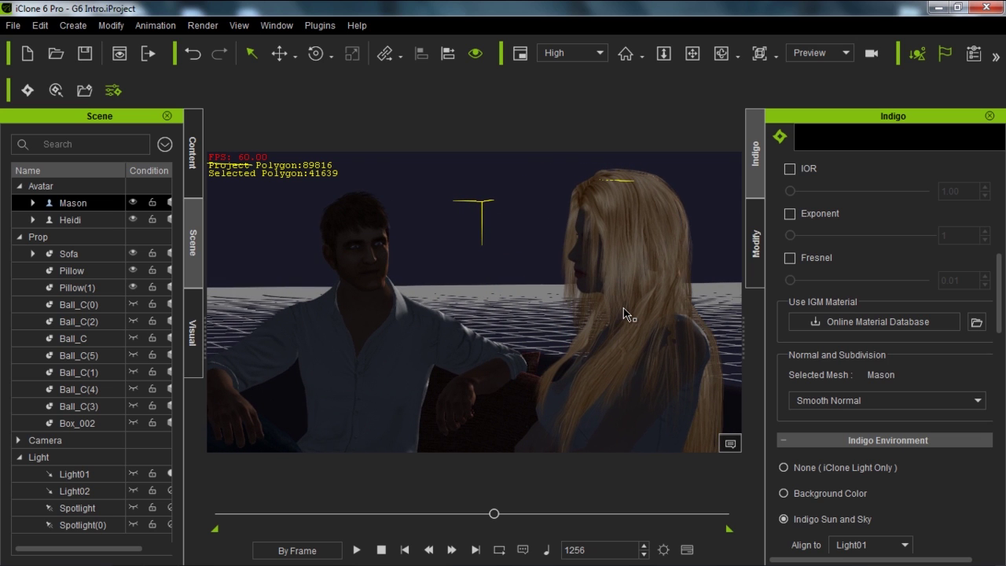
{"action": "right_click_drag", "start_coordinate": [603, 306], "coordinate": [570, 290]}
{"action": "mouse_move", "coordinate": [571, 290]}
{"action": "middle_mouse_down"}
{"action": "mouse_move", "coordinate": [586, 292]}
{"action": "mouse_move", "coordinate": [577, 292]}
{"action": "middle_mouse_up"}
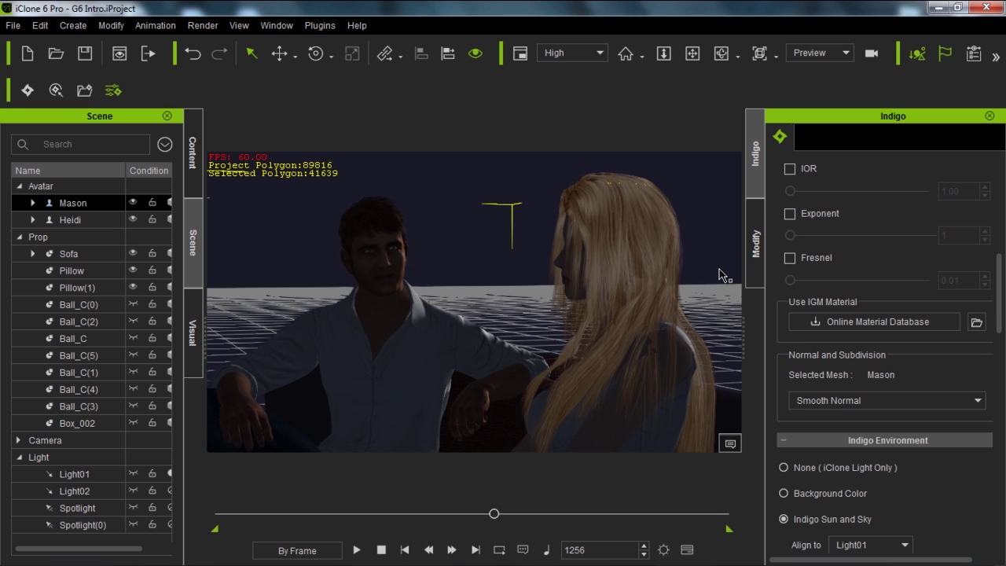
{"action": "left_click", "coordinate": [512, 206]}
{"action": "key", "text": "e"}
{"action": "mouse_move", "coordinate": [442, 321]}
{"action": "left_mouse_down"}
{"action": "mouse_move", "coordinate": [457, 364]}
{"action": "mouse_move", "coordinate": [481, 387]}
{"action": "mouse_move", "coordinate": [447, 296]}
{"action": "mouse_move", "coordinate": [451, 307]}
{"action": "mouse_move", "coordinate": [499, 294]}
{"action": "mouse_move", "coordinate": [454, 305]}
{"action": "left_mouse_up"}
{"action": "key", "text": "q"}
{"action": "left_click", "coordinate": [463, 311]}
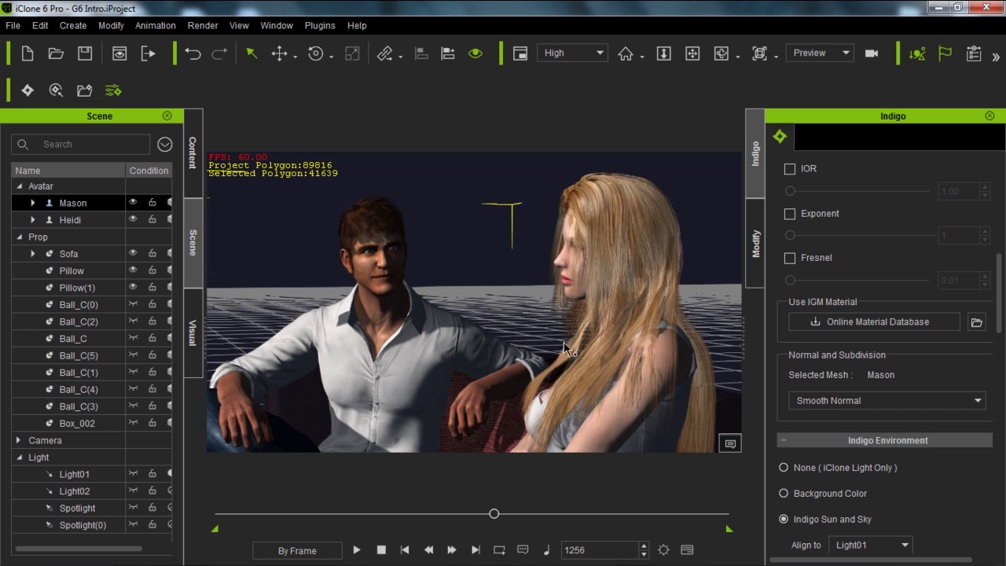
Activate depth of field on the Preview camera and pick the man's face as the focus target.
{"action": "right_click_drag", "start_coordinate": [653, 331], "coordinate": [638, 331]}
{"action": "middle_click_drag", "start_coordinate": [627, 323], "coordinate": [627, 323]}
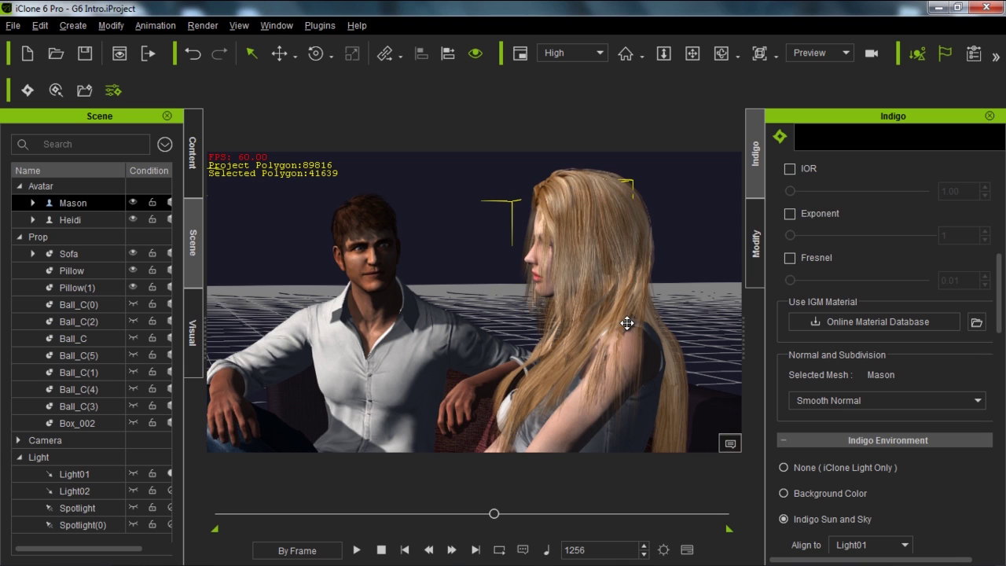
{"action": "right_click_drag", "start_coordinate": [628, 335], "coordinate": [637, 332]}
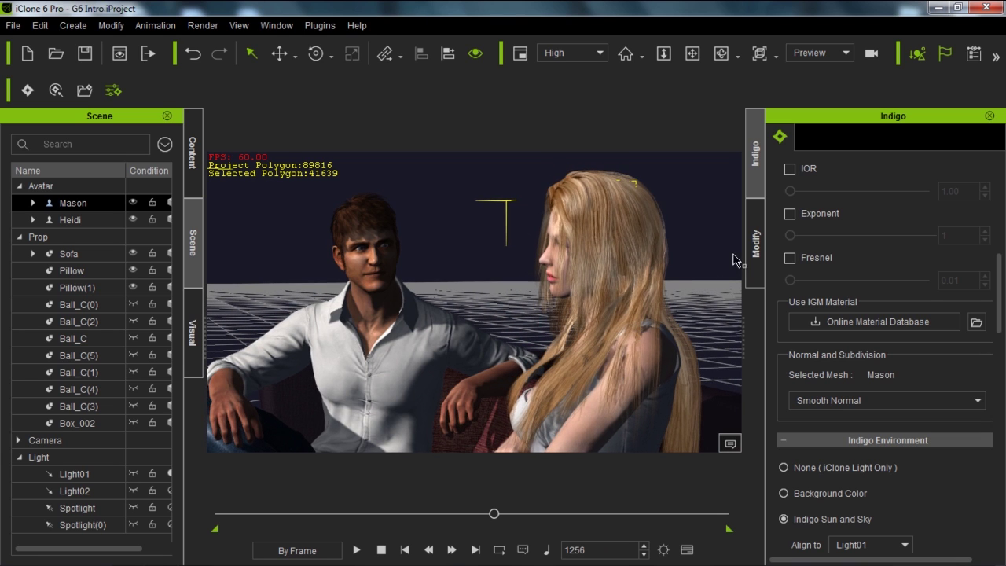
{"action": "left_click", "coordinate": [750, 218]}
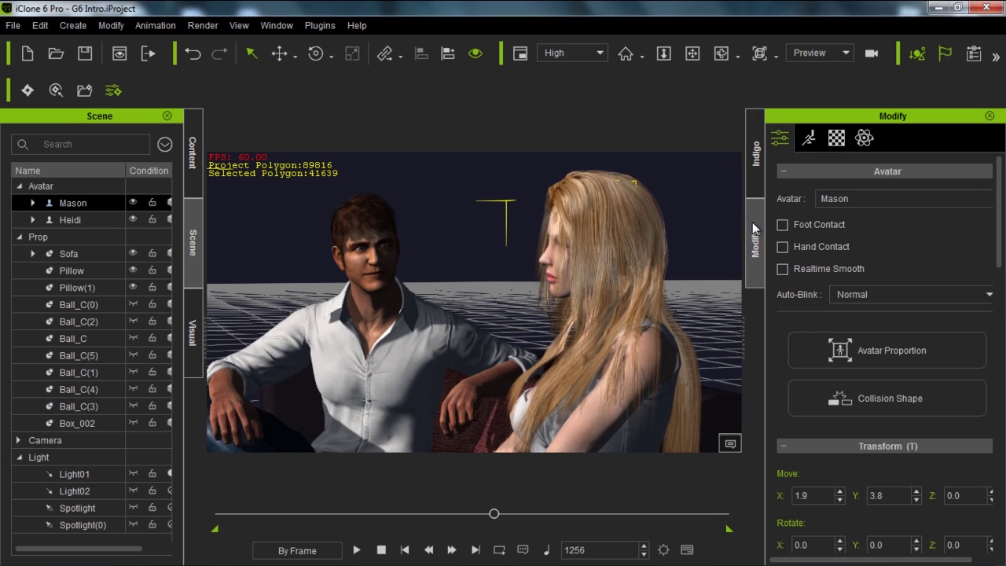
{"action": "key", "text": "Escape"}
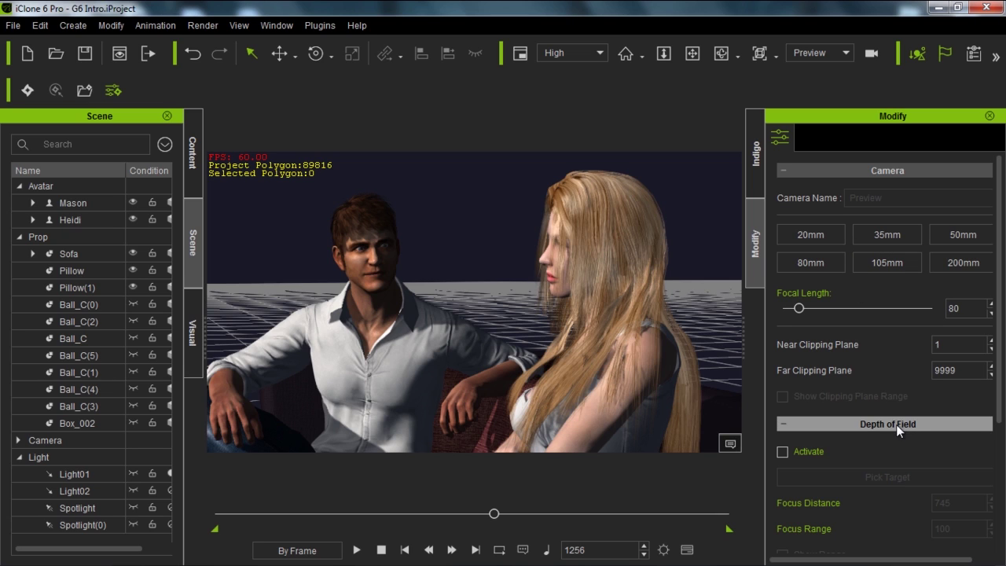
{"action": "left_click_drag", "start_coordinate": [1000, 385], "coordinate": [1003, 483]}
{"action": "left_click", "coordinate": [782, 317]}
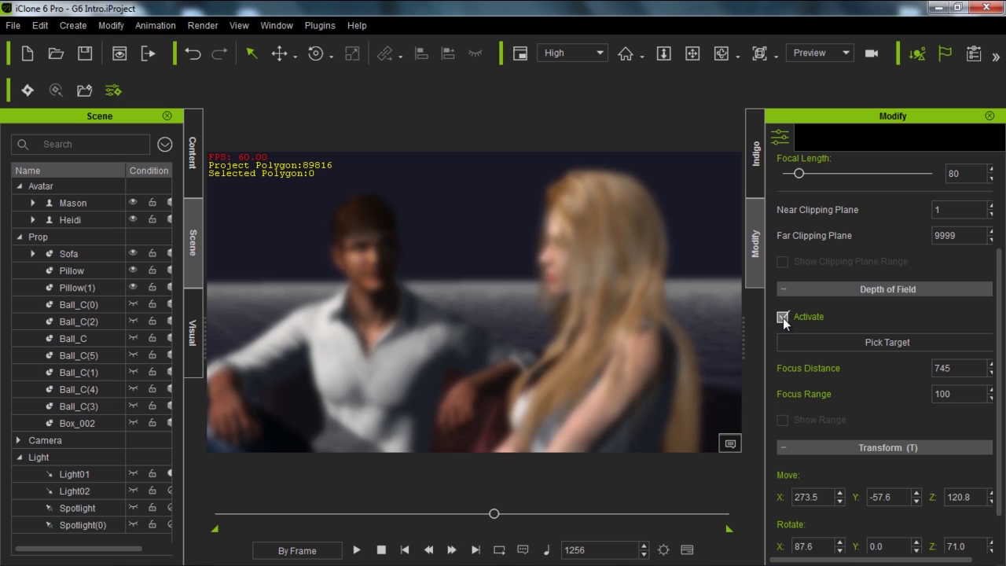
{"action": "left_click", "coordinate": [873, 349]}
{"action": "left_click", "coordinate": [370, 247]}
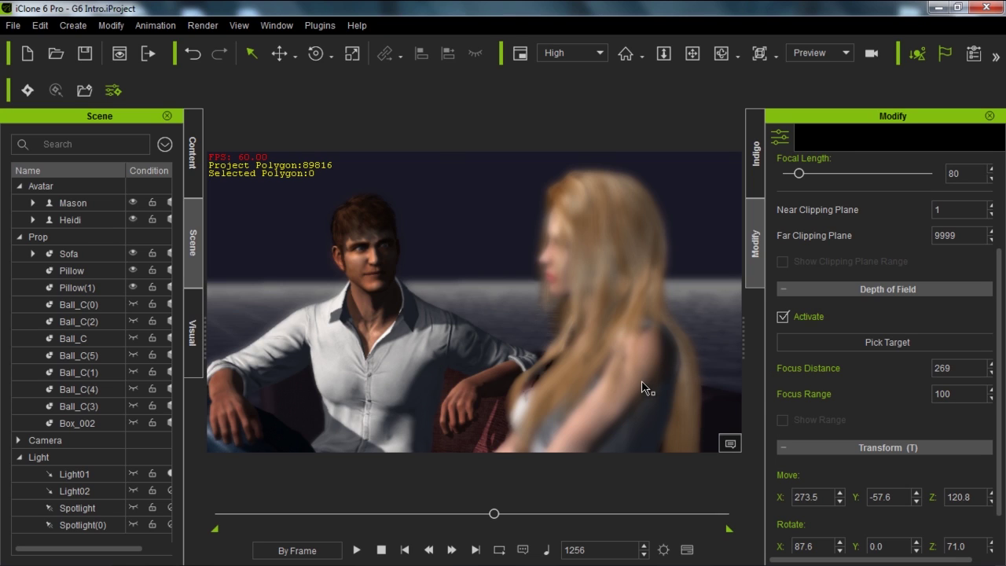
Pick the woman's head as the focus target and widen the focus range to 500.
{"action": "left_click", "coordinate": [856, 344]}
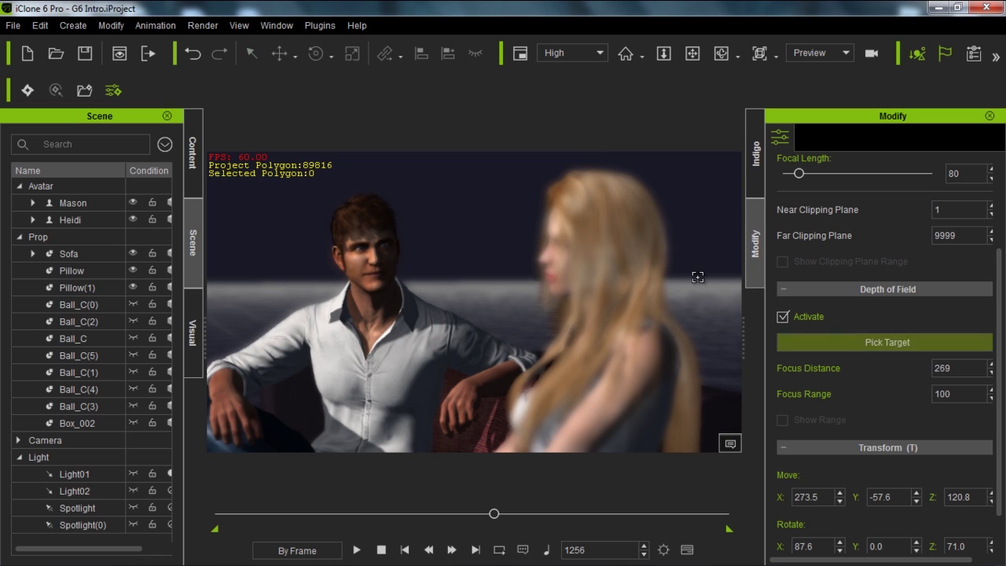
{"action": "left_click", "coordinate": [603, 235]}
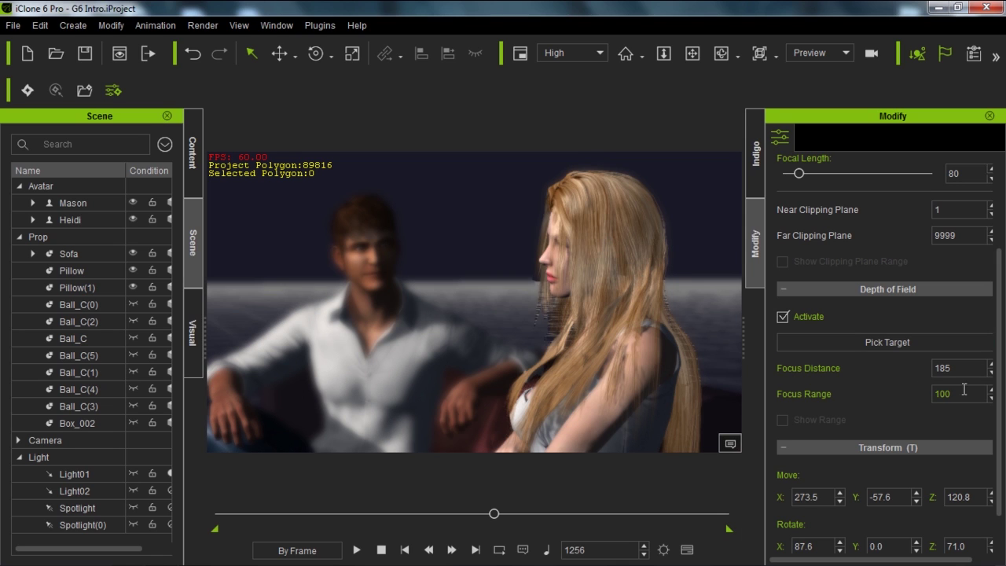
{"action": "double_click", "coordinate": [891, 390]}
{"action": "type", "text": "500"}
{"action": "key", "text": "Return"}
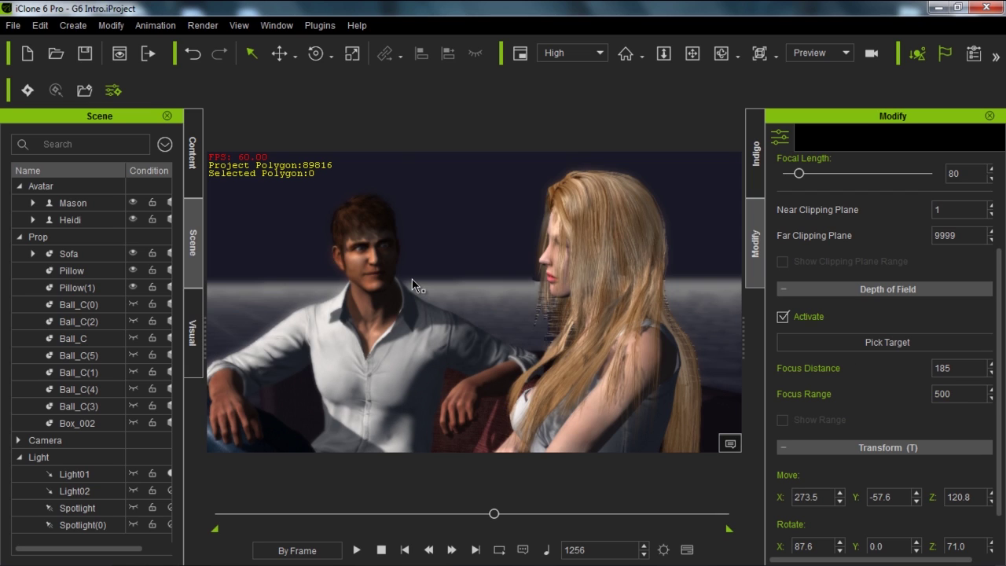
Set the focus range to 100 and pick the man's face as the focus target.
{"action": "left_click_drag", "start_coordinate": [970, 392], "coordinate": [925, 397]}
{"action": "type", "text": "100"}
{"action": "key", "text": "Return"}
{"action": "left_click", "coordinate": [887, 342]}
{"action": "left_click", "coordinate": [374, 251]}
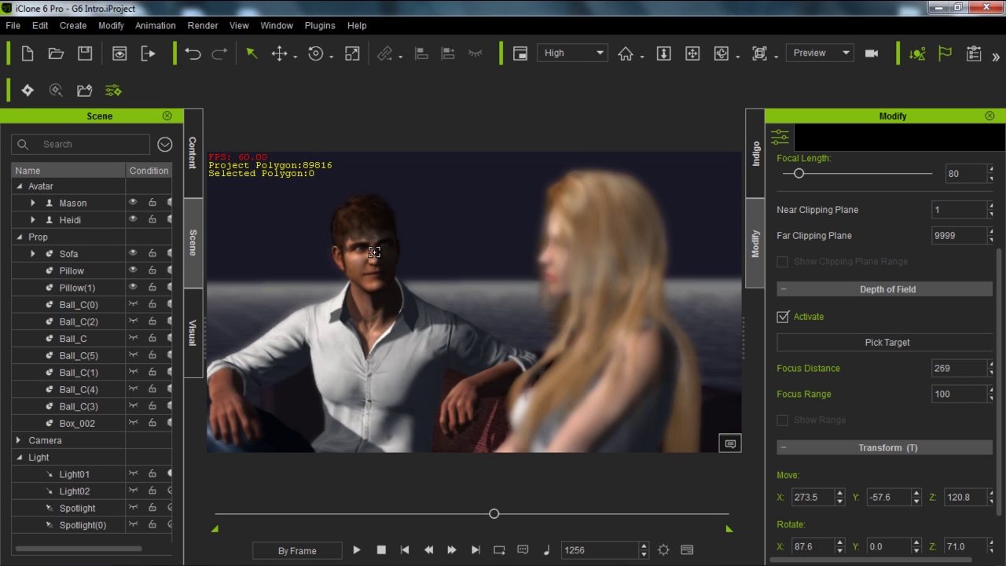
Render the depth-of-field scene in Indigo RT and compare its camera's focal distance with iClone's focus distance.
{"action": "left_click", "coordinate": [28, 91]}
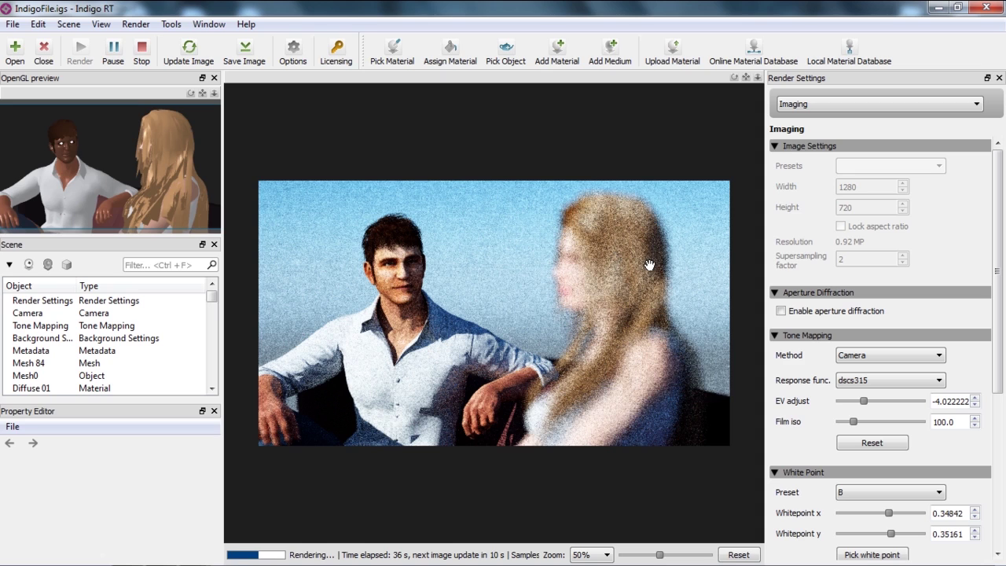
{"action": "left_click", "coordinate": [39, 314]}
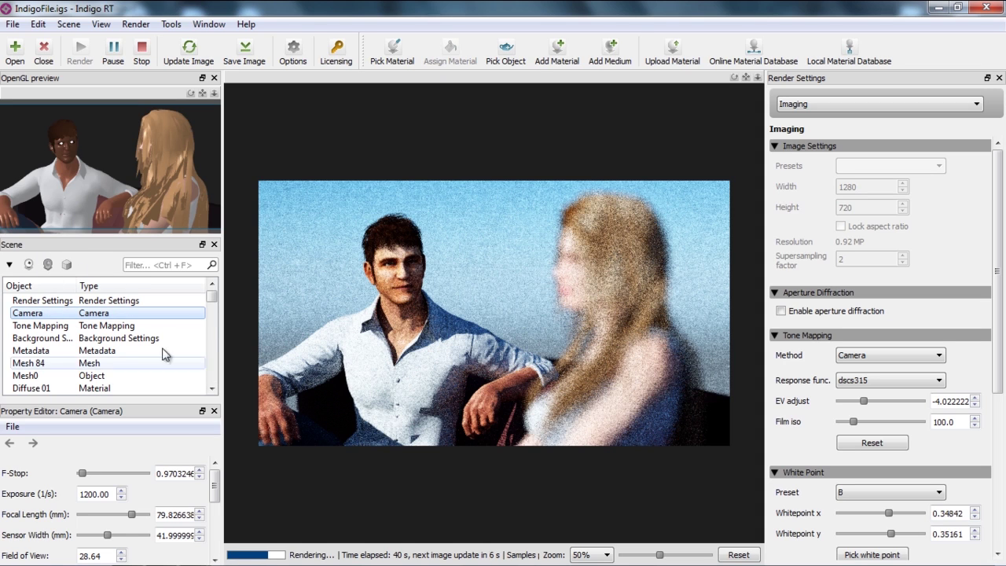
{"action": "left_click_drag", "start_coordinate": [215, 482], "coordinate": [217, 514]}
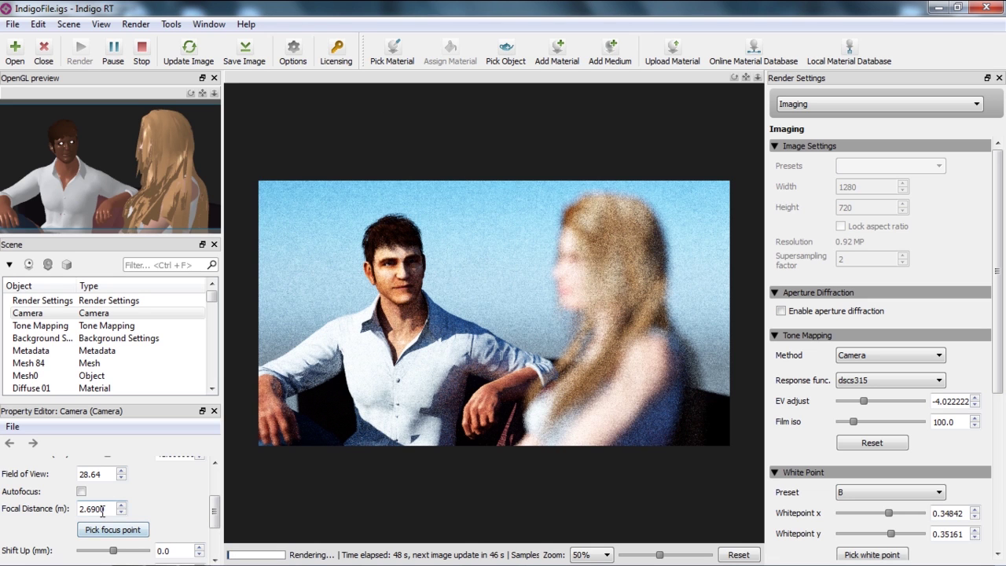
{"action": "key", "text": "alt+Tab"}
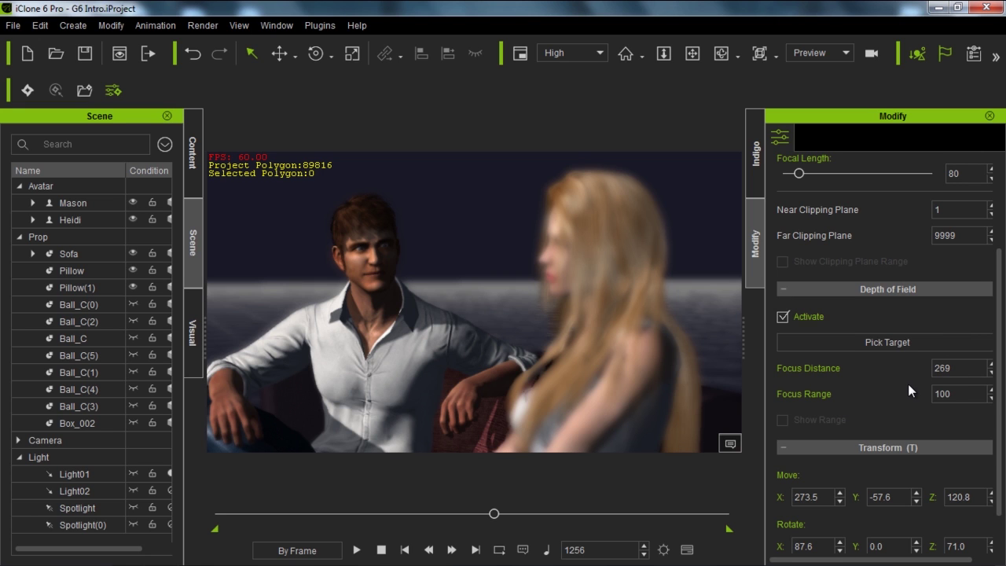
{"action": "key", "text": "alt+Tab"}
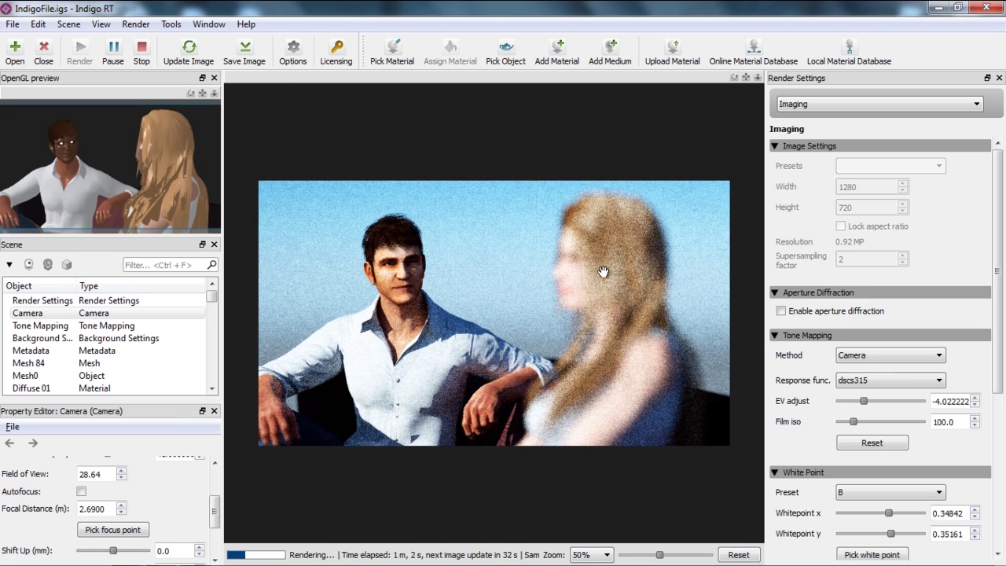
Refocus the Indigo camera by picking a focus point on the woman's head in the render.
{"action": "left_click", "coordinate": [116, 529]}
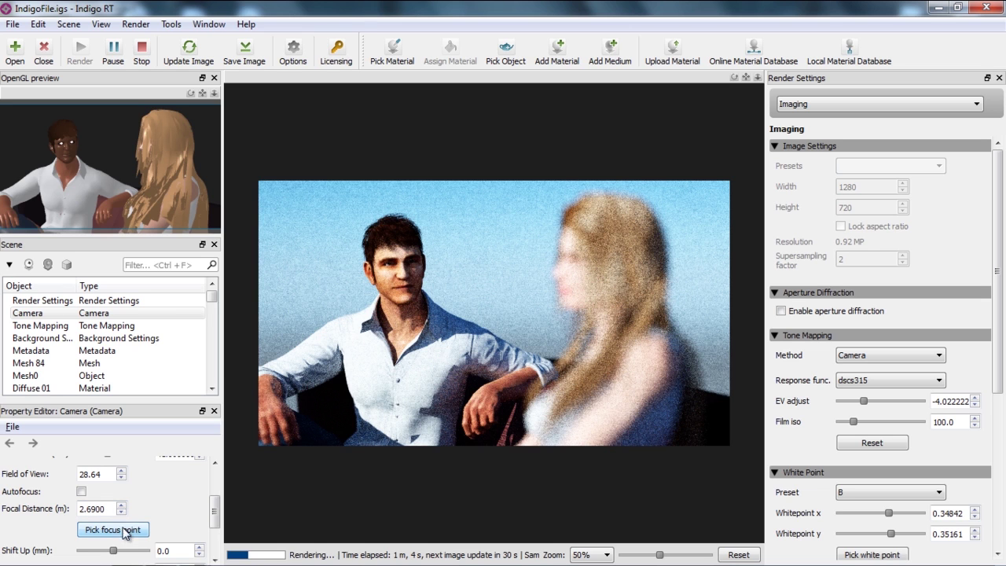
{"action": "left_click", "coordinate": [607, 245]}
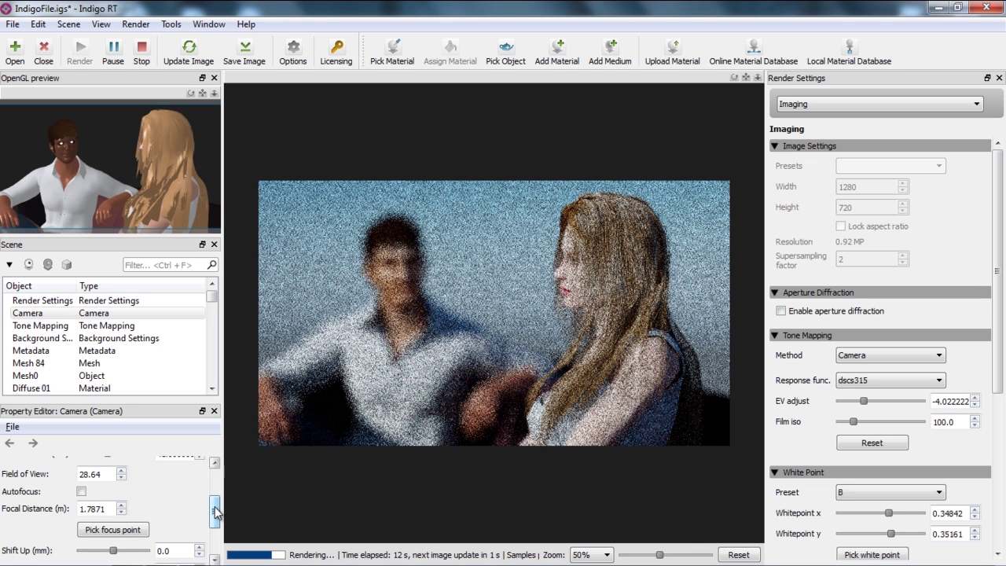
Set the Indigo camera's focal length to 29 mm and its sensor width to 59 mm.
{"action": "mouse_move", "coordinate": [216, 512]}
{"action": "left_mouse_down"}
{"action": "mouse_move", "coordinate": [216, 491]}
{"action": "mouse_move", "coordinate": [216, 500]}
{"action": "left_mouse_up"}
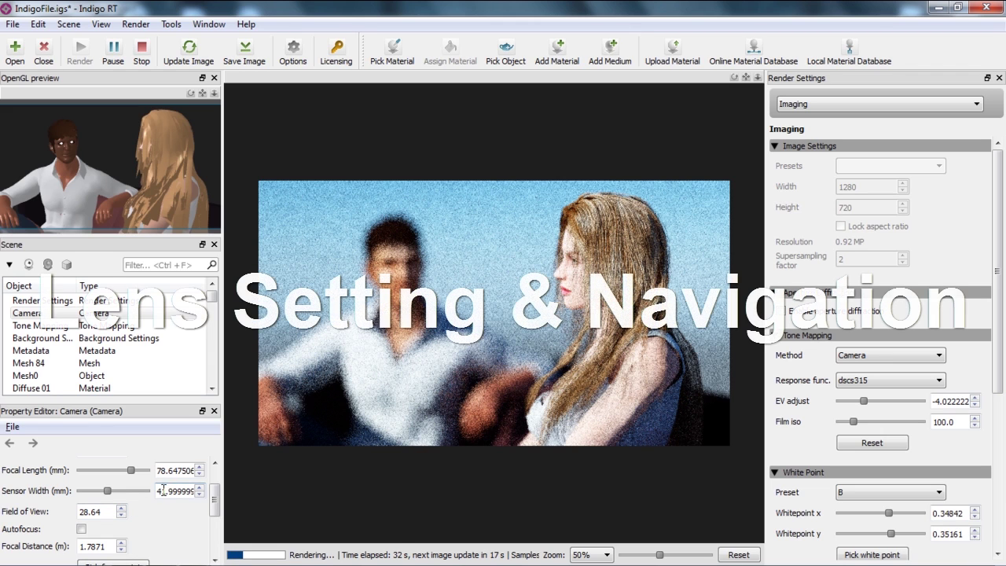
{"action": "left_click_drag", "start_coordinate": [131, 471], "coordinate": [100, 475]}
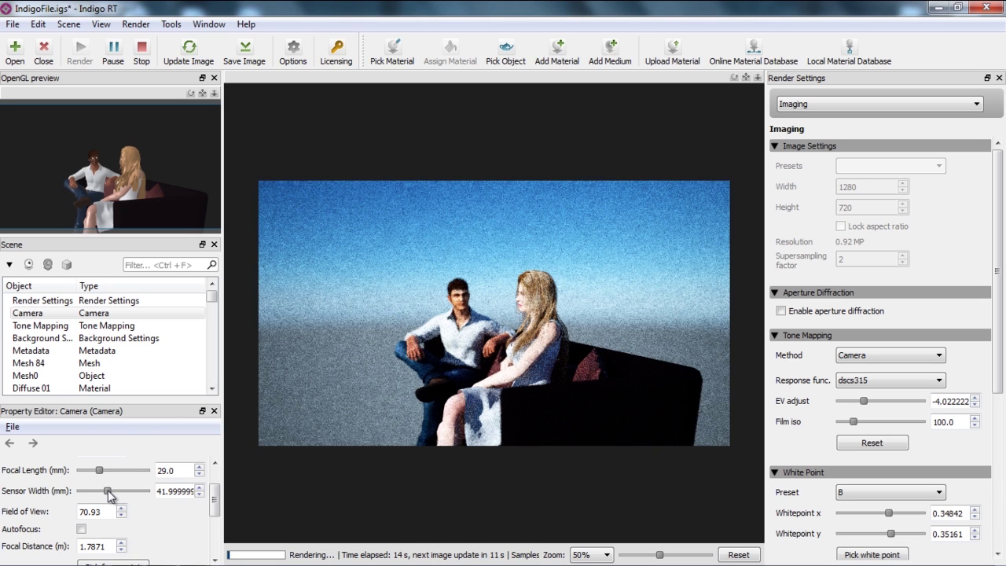
{"action": "left_click_drag", "start_coordinate": [110, 493], "coordinate": [120, 493]}
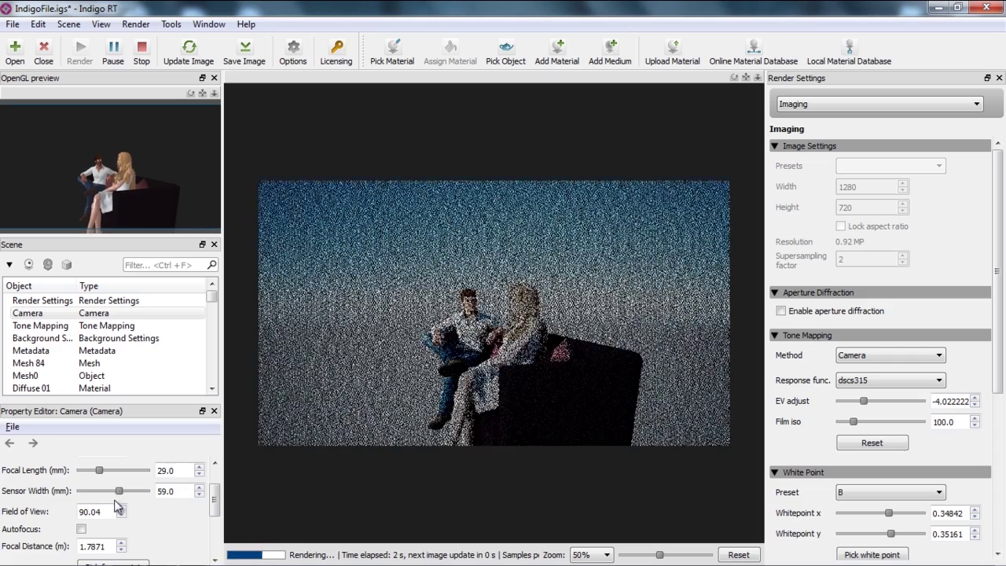
Try a field of view of 20 on the Indigo camera and widen it to 100.
{"action": "left_click_drag", "start_coordinate": [102, 511], "coordinate": [77, 510]}
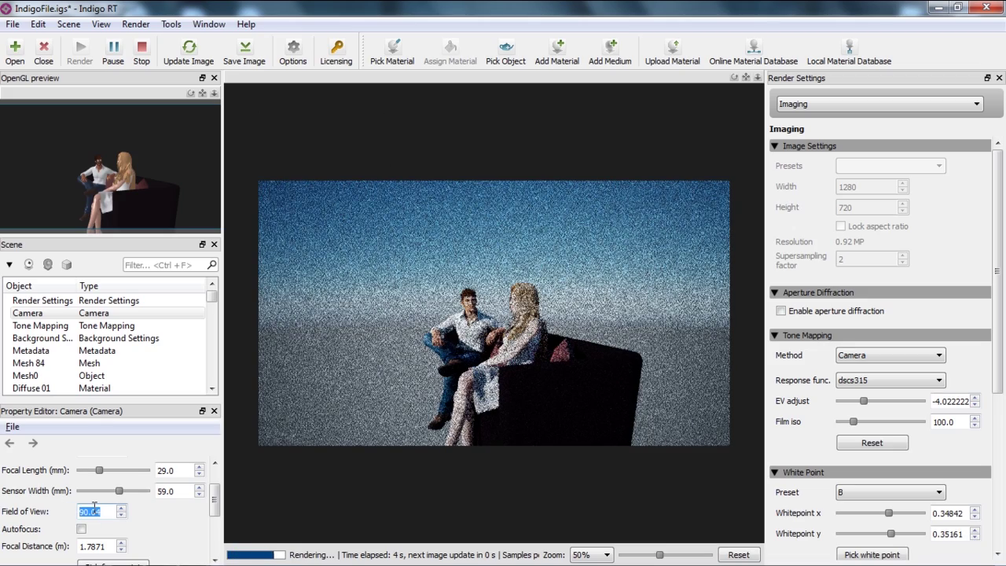
{"action": "type", "text": "20"}
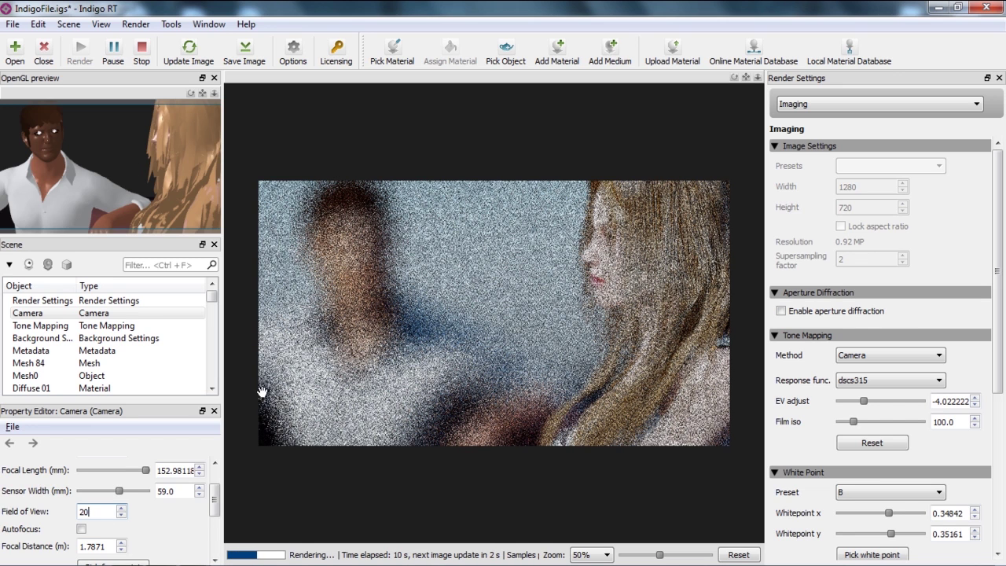
{"action": "left_click_drag", "start_coordinate": [93, 508], "coordinate": [78, 510]}
{"action": "type", "text": "100"}
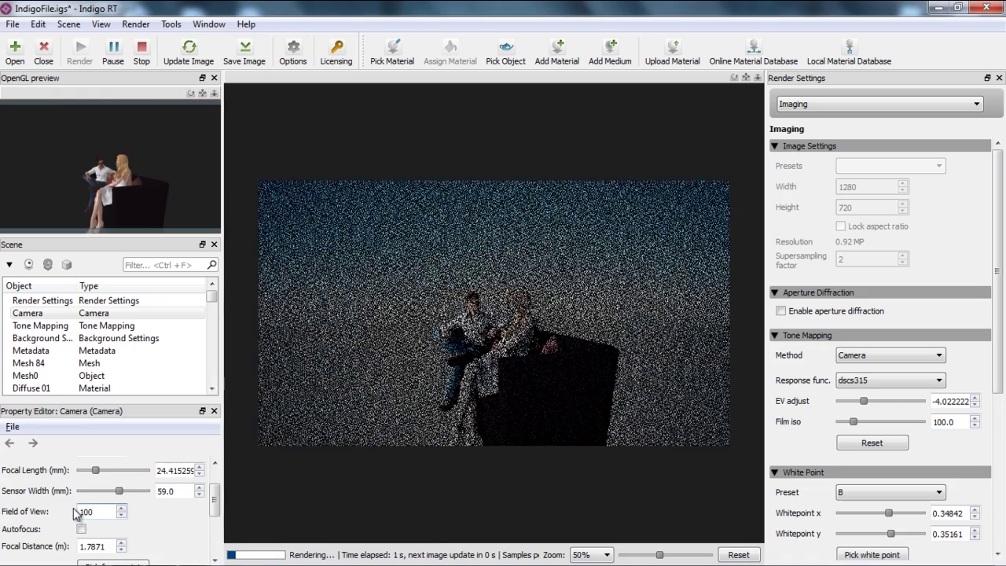
Lower the camera's heading (H) in single-degree increments to 149.9510°.
{"action": "left_click_drag", "start_coordinate": [214, 498], "coordinate": [215, 541]}
{"action": "left_click", "coordinate": [197, 518]}
{"action": "left_click", "coordinate": [196, 518]}
{"action": "left_click", "coordinate": [197, 519]}
{"action": "left_click", "coordinate": [197, 519]}
{"action": "left_click", "coordinate": [197, 519]}
{"action": "left_click", "coordinate": [197, 519]}
{"action": "left_click", "coordinate": [196, 518]}
{"action": "left_click", "coordinate": [196, 518]}
{"action": "left_click", "coordinate": [196, 519]}
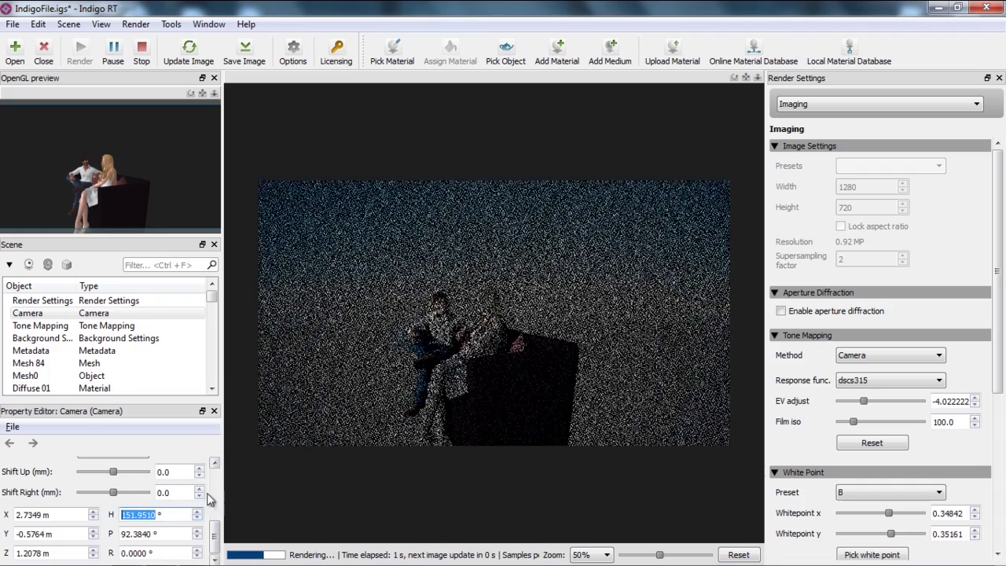
{"action": "left_click", "coordinate": [196, 519]}
{"action": "left_click", "coordinate": [196, 519]}
Raise the camera's pitch (P) to 96.3840° and its roll (R) to 5°.
{"action": "left_click", "coordinate": [198, 530]}
{"action": "left_click", "coordinate": [197, 530]}
{"action": "left_click", "coordinate": [198, 530]}
{"action": "left_click", "coordinate": [197, 531]}
{"action": "left_click", "coordinate": [196, 549]}
{"action": "left_click", "coordinate": [197, 549]}
{"action": "left_click", "coordinate": [196, 549]}
{"action": "left_click", "coordinate": [196, 549]}
{"action": "left_click", "coordinate": [197, 549]}
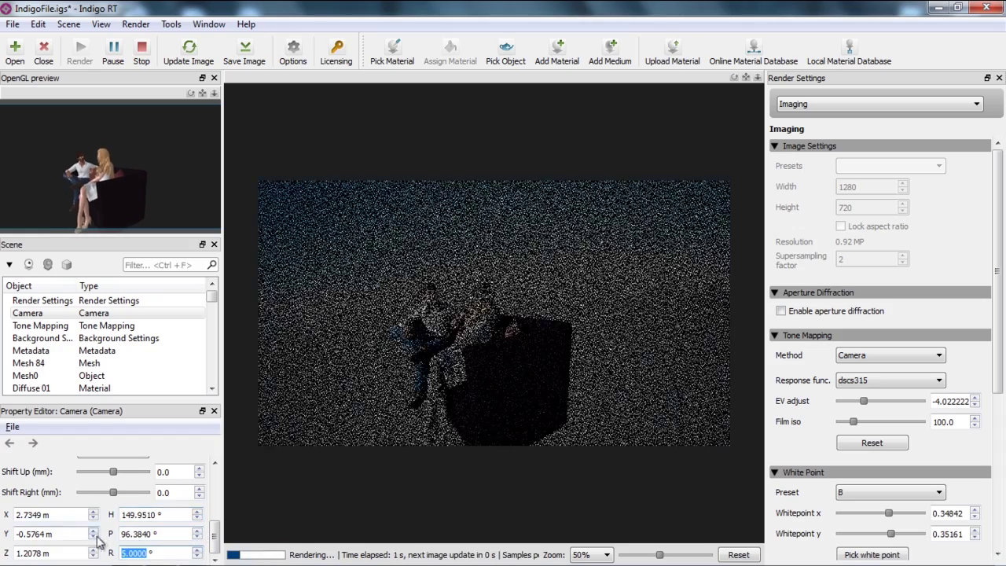
Try shifting the camera along Y and Z, returning Y to -0.5764 m and Z to 1.2078 m.
{"action": "left_click", "coordinate": [93, 530]}
{"action": "left_click", "coordinate": [94, 537]}
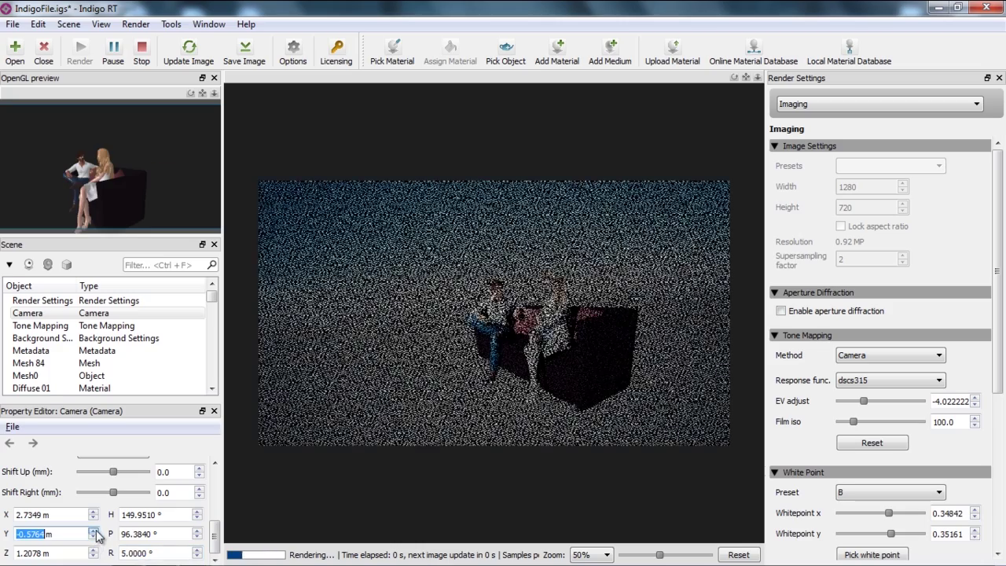
{"action": "left_click", "coordinate": [93, 549]}
{"action": "left_click", "coordinate": [94, 549]}
{"action": "left_click", "coordinate": [94, 550]}
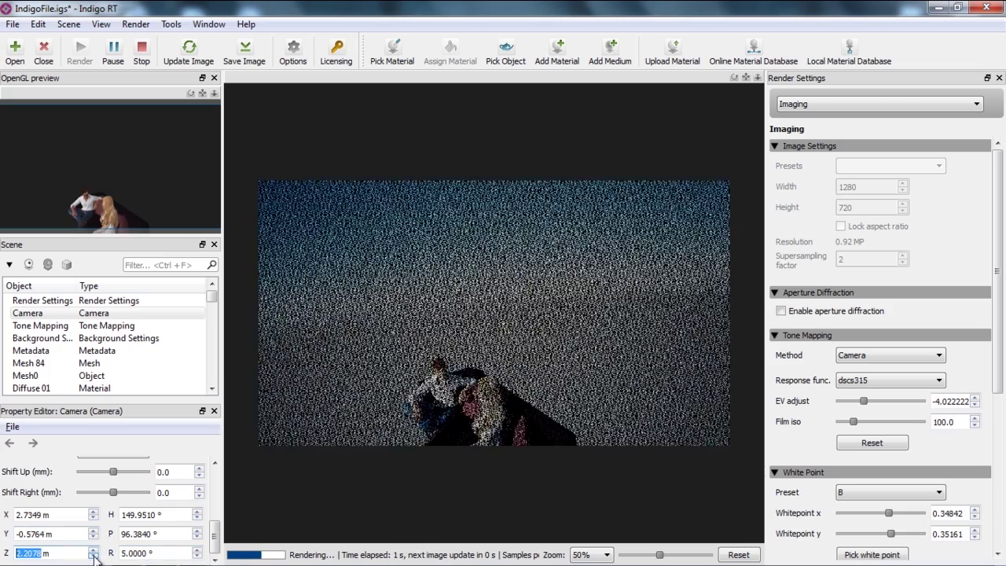
{"action": "left_click", "coordinate": [94, 556]}
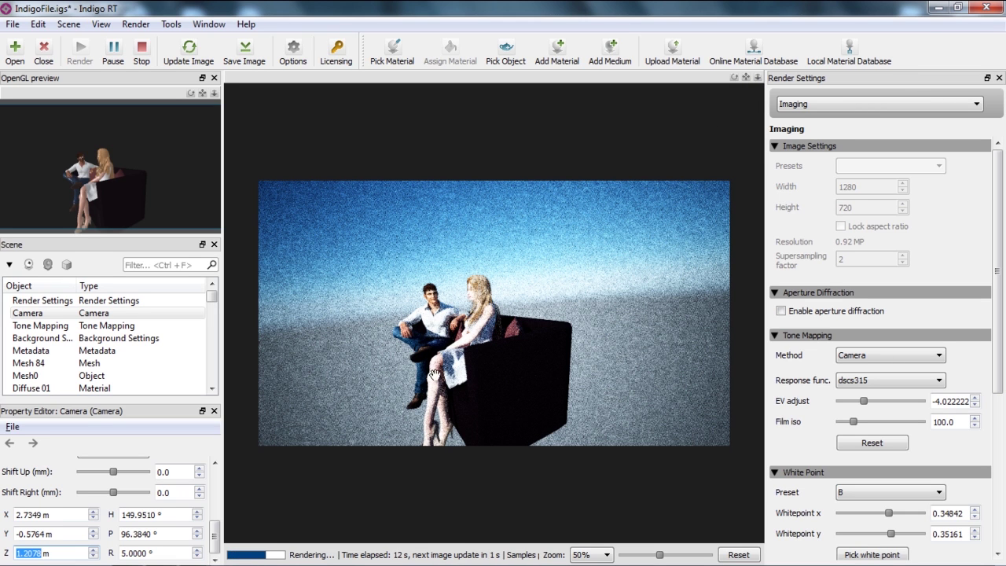
Navigate the camera in the render view to frame the couple from the front, at about X 0.79, Y -0.79, Z 1.15 m and heading 101.5°.
{"action": "left_click_drag", "start_coordinate": [451, 380], "coordinate": [483, 364]}
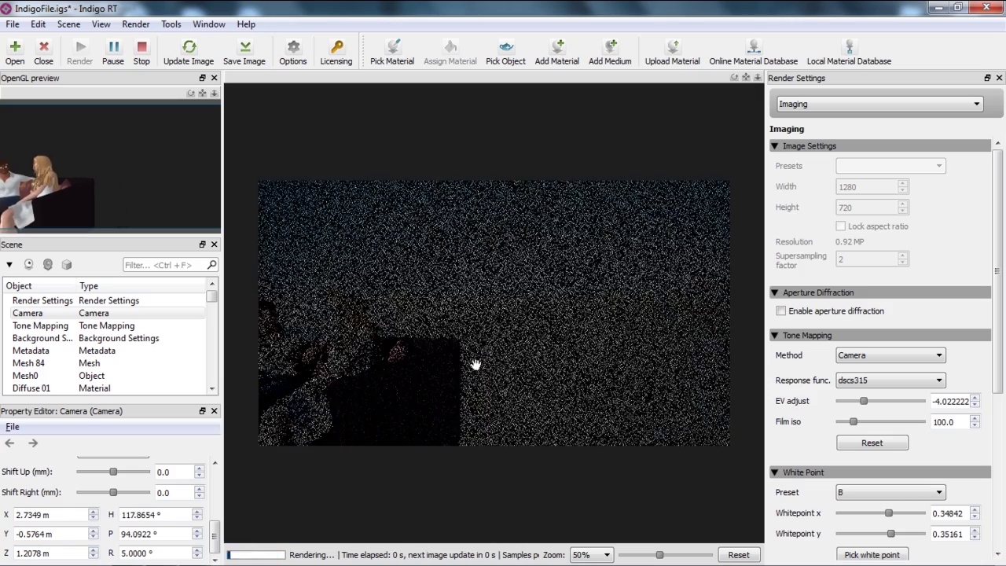
{"action": "middle_click_drag", "start_coordinate": [521, 353], "coordinate": [307, 357]}
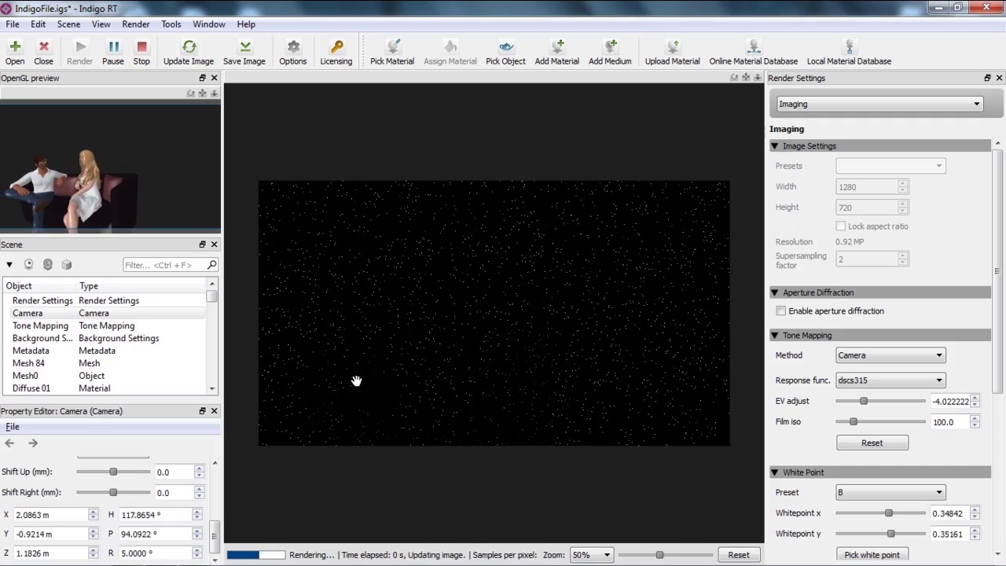
{"action": "left_click_drag", "start_coordinate": [356, 381], "coordinate": [590, 350]}
{"action": "middle_click_drag", "start_coordinate": [590, 350], "coordinate": [202, 348]}
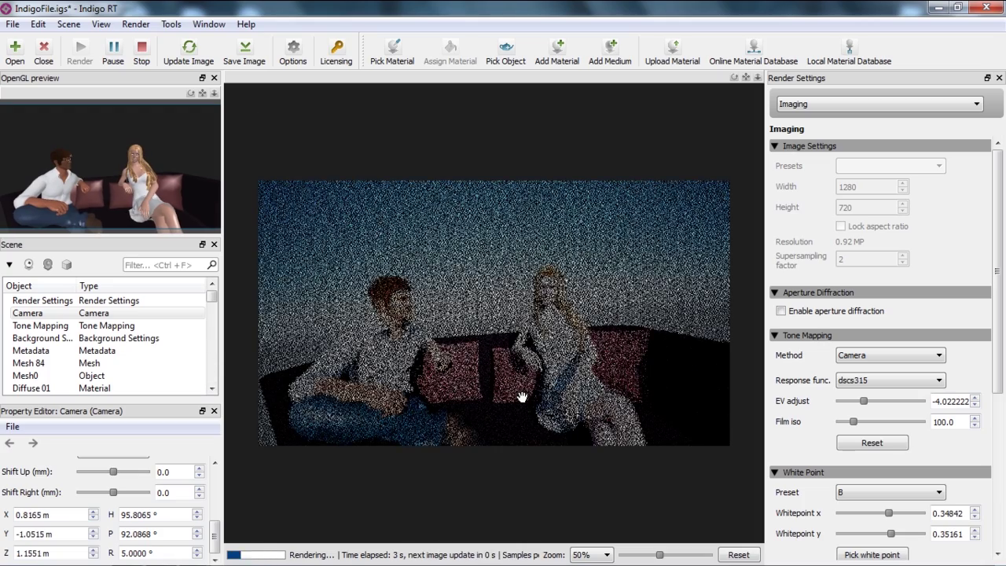
{"action": "middle_click_drag", "start_coordinate": [653, 377], "coordinate": [612, 293]}
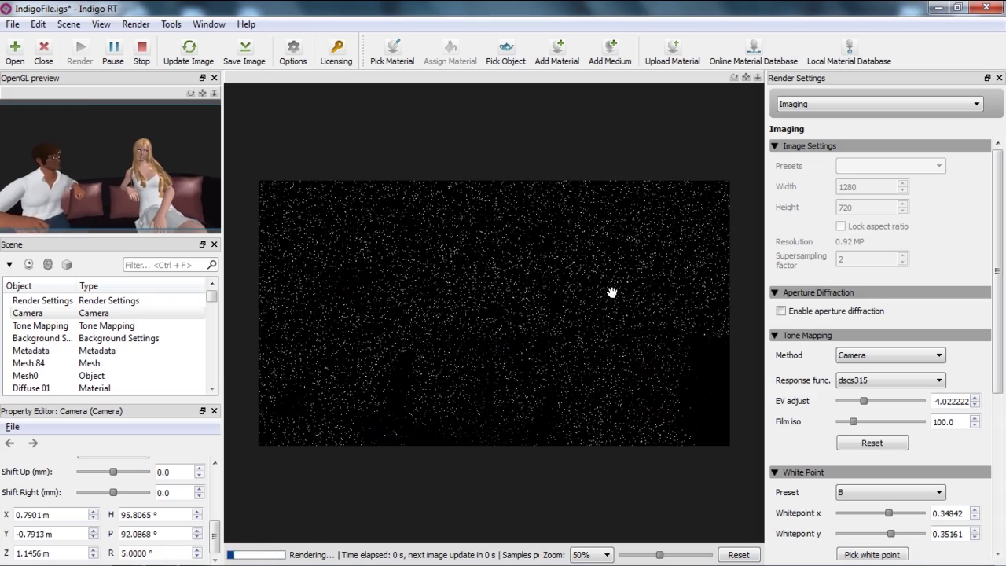
{"action": "left_click_drag", "start_coordinate": [541, 377], "coordinate": [524, 377]}
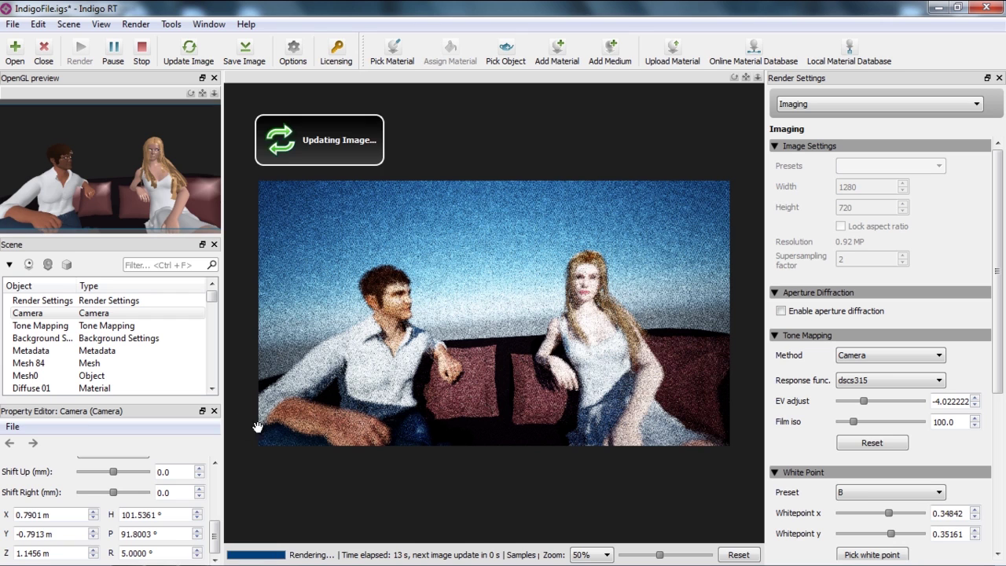
Compare the Indigo render and its camera lens settings with the iClone viewport and stop the render.
{"action": "left_click_drag", "start_coordinate": [216, 537], "coordinate": [219, 489]}
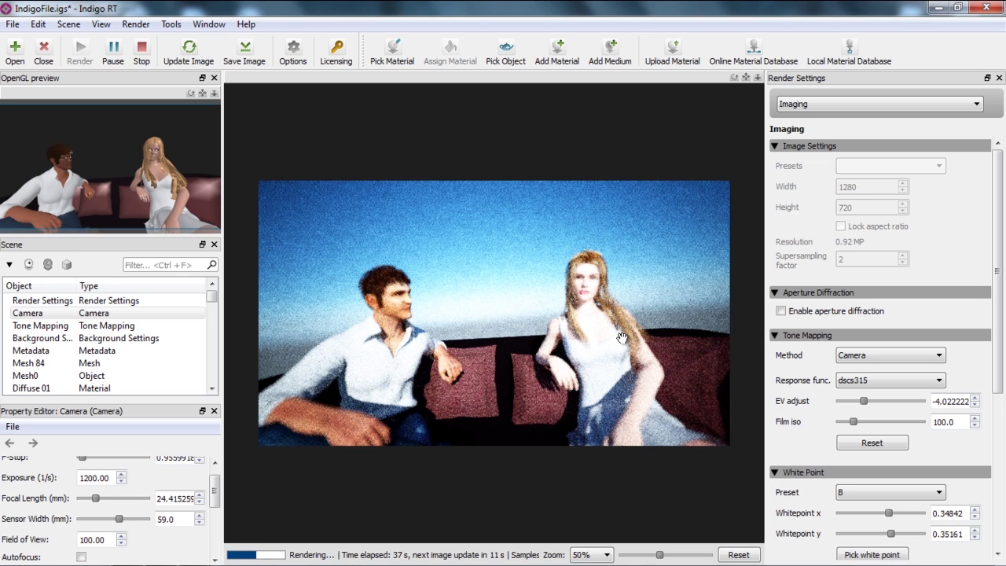
{"action": "key", "text": "alt+Tab"}
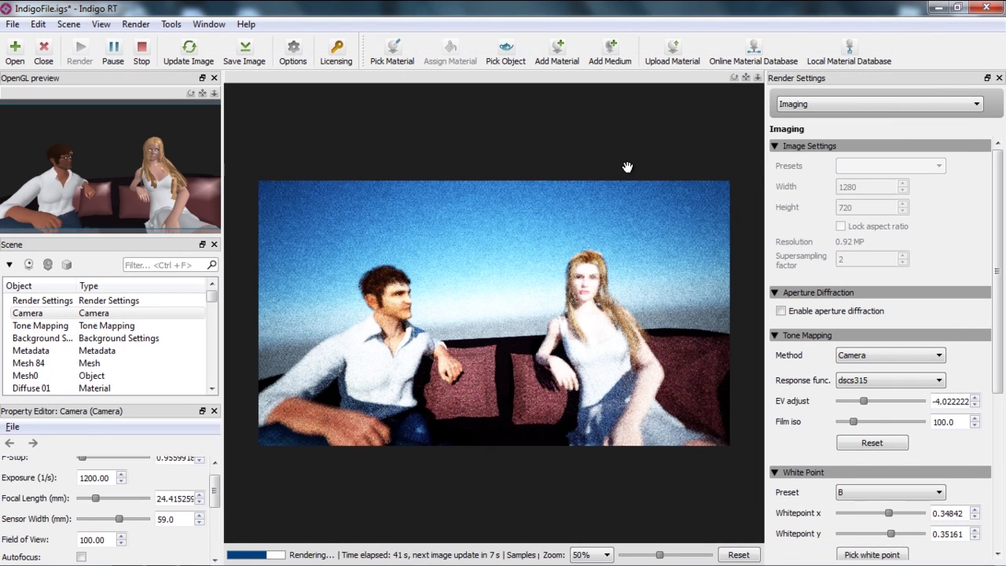
{"action": "key", "text": "alt+Tab"}
{"action": "key", "text": "alt+Tab"}
{"action": "key", "text": "alt+Tab"}
{"action": "key", "text": "alt+Tab"}
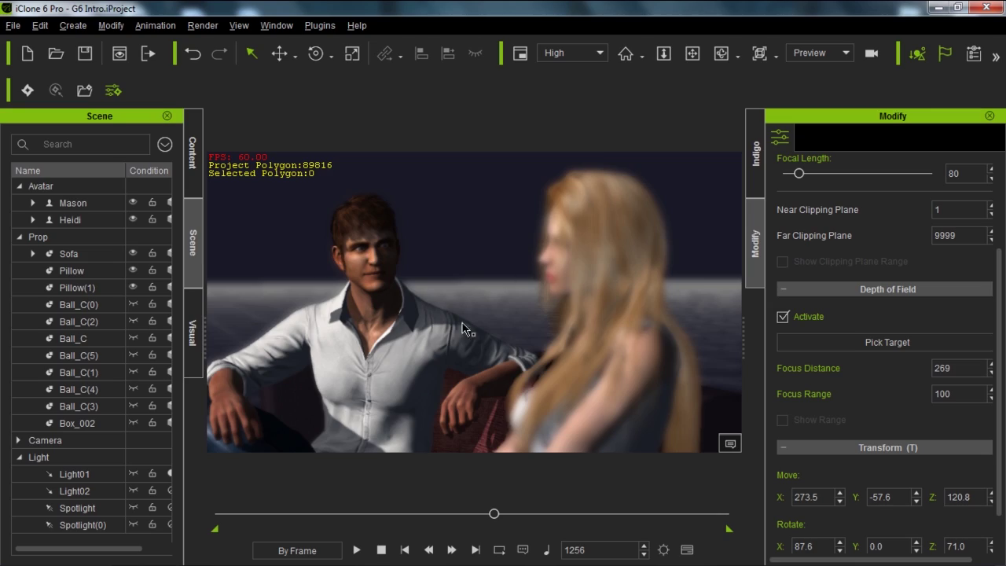
{"action": "key", "text": "alt+Tab"}
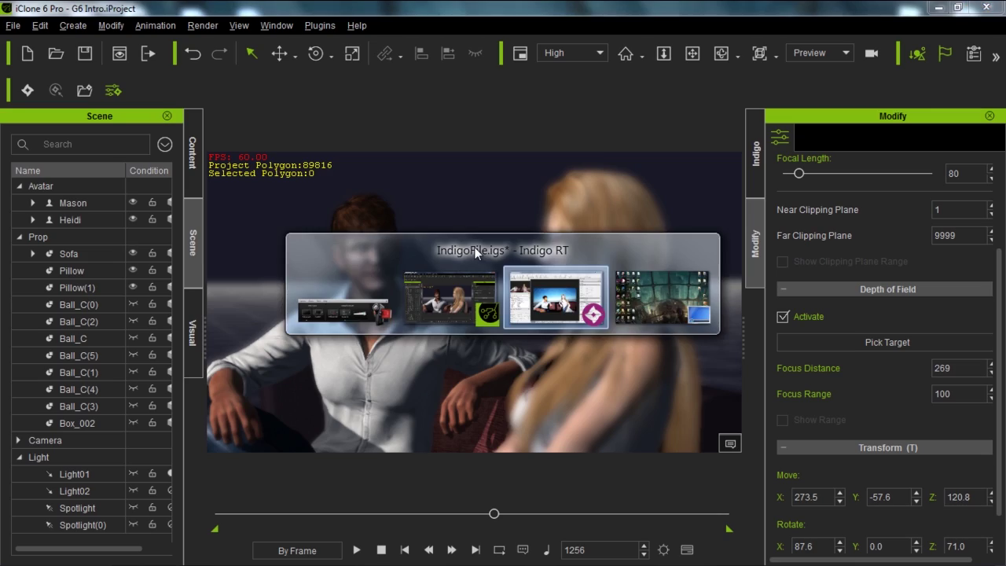
{"action": "key", "text": "alt+Tab"}
{"action": "key", "text": "alt+Tab"}
{"action": "key", "text": "alt+Tab"}
{"action": "key", "text": "alt+Tab"}
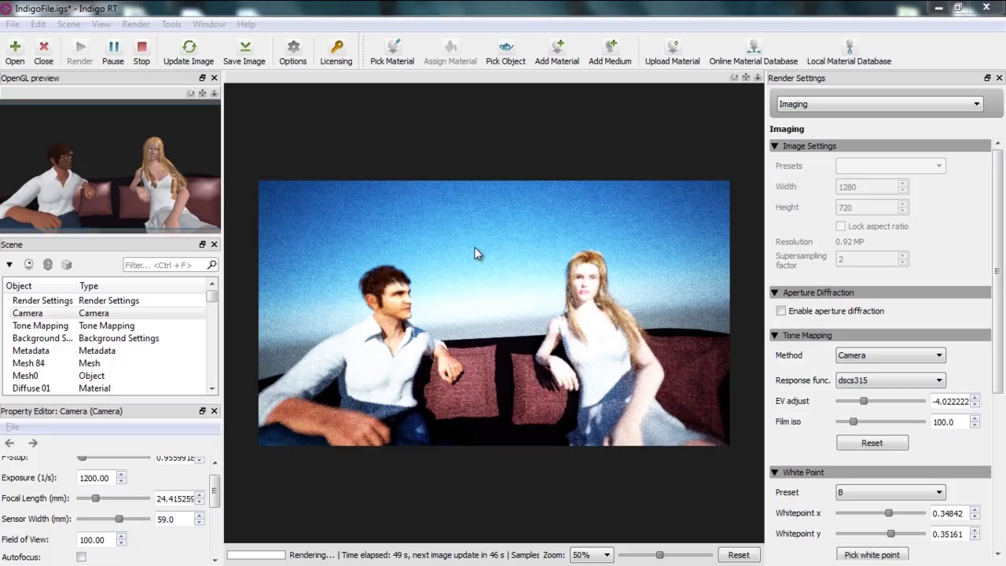
{"action": "left_click", "coordinate": [143, 50]}
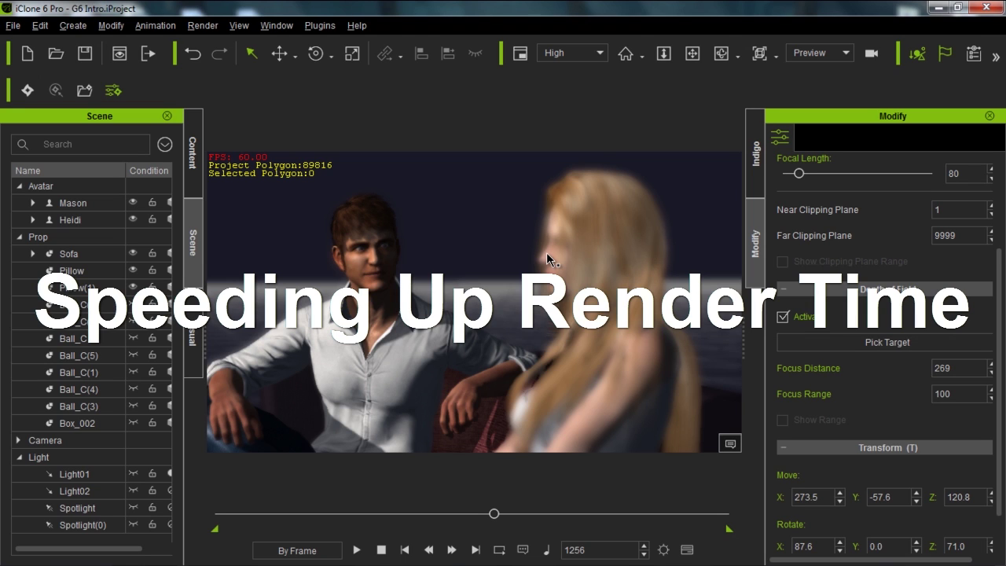
Switch to iClone, show the Indigo export options and launch a new Indigo render of the scene.
{"action": "left_click", "coordinate": [756, 155]}
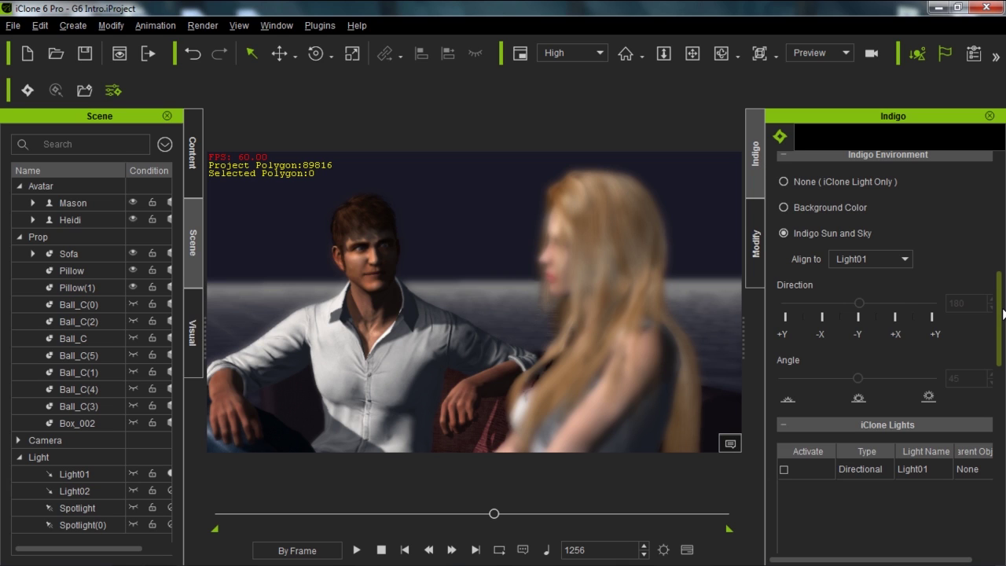
{"action": "left_click_drag", "start_coordinate": [1003, 313], "coordinate": [996, 515]}
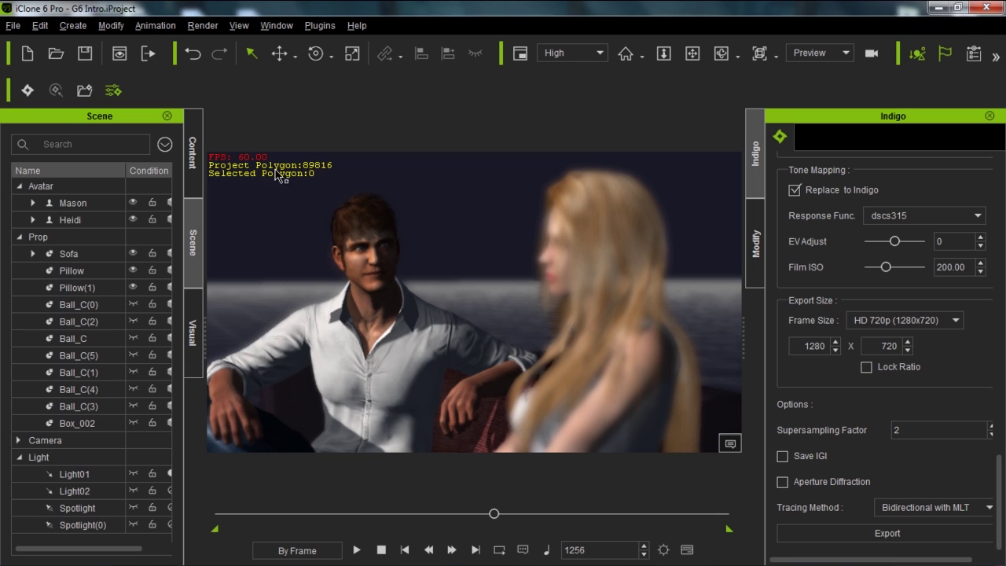
{"action": "left_click", "coordinate": [28, 91]}
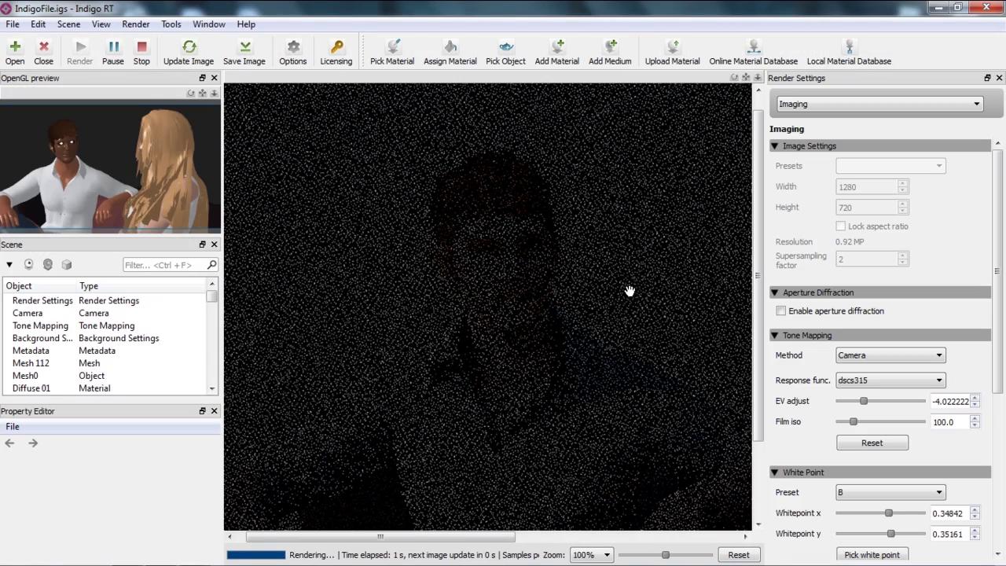
{"action": "scroll", "coordinate": [606, 293], "scroll_direction": "down", "scroll_amount": 1}
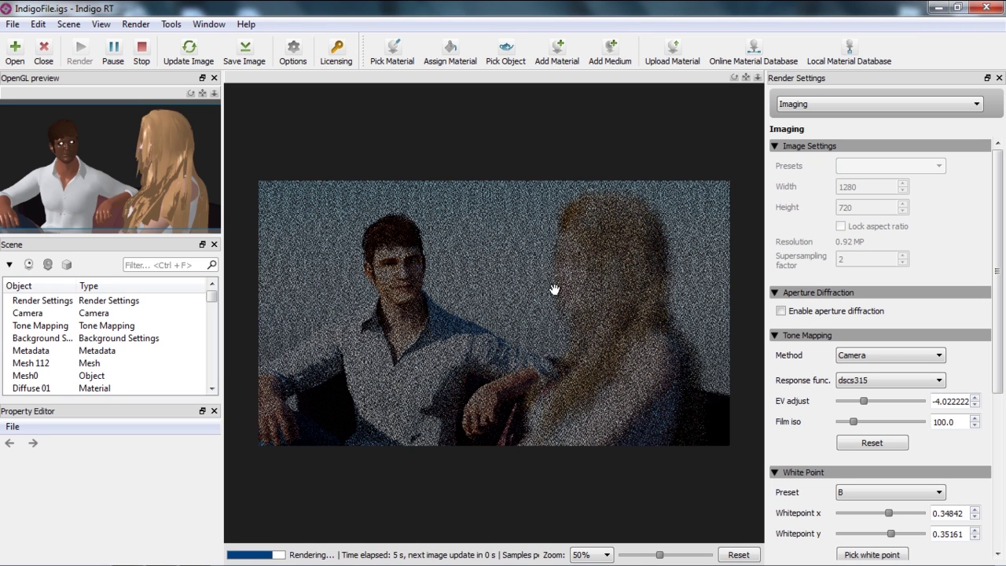
Return to iClone, set the Indigo Supersampling Factor to 5 and launch a second render.
{"action": "key", "text": "alt+Tab"}
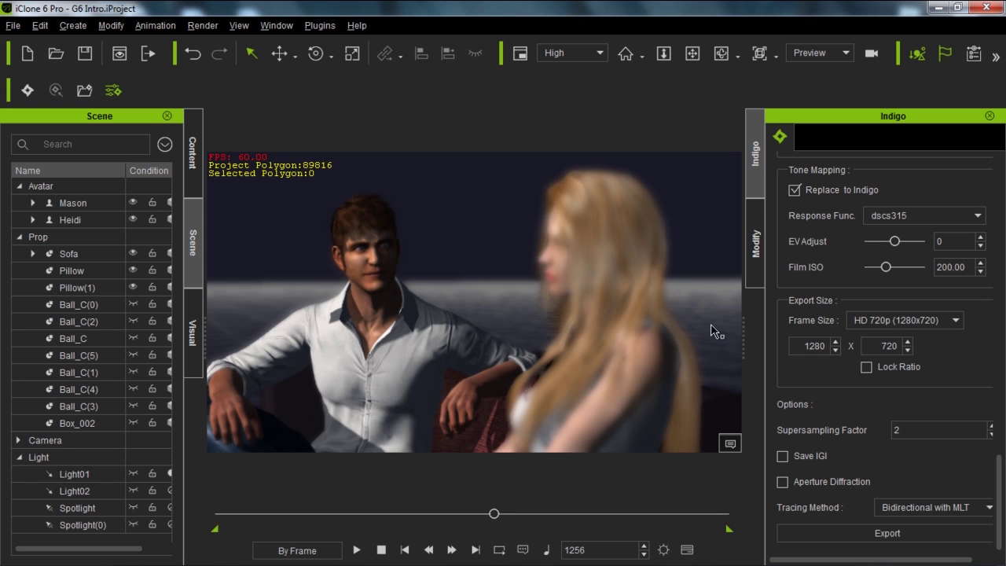
{"action": "left_click_drag", "start_coordinate": [912, 430], "coordinate": [861, 427]}
{"action": "type", "text": "5"}
{"action": "left_click", "coordinate": [24, 89]}
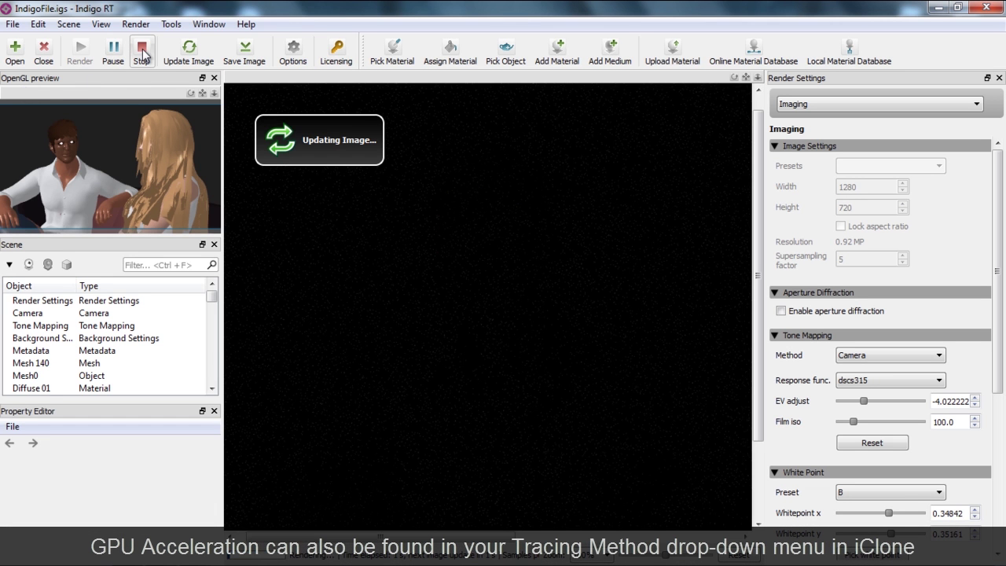
Stop the second render, enable GPU acceleration in its render settings and restart rendering.
{"action": "left_click", "coordinate": [142, 52]}
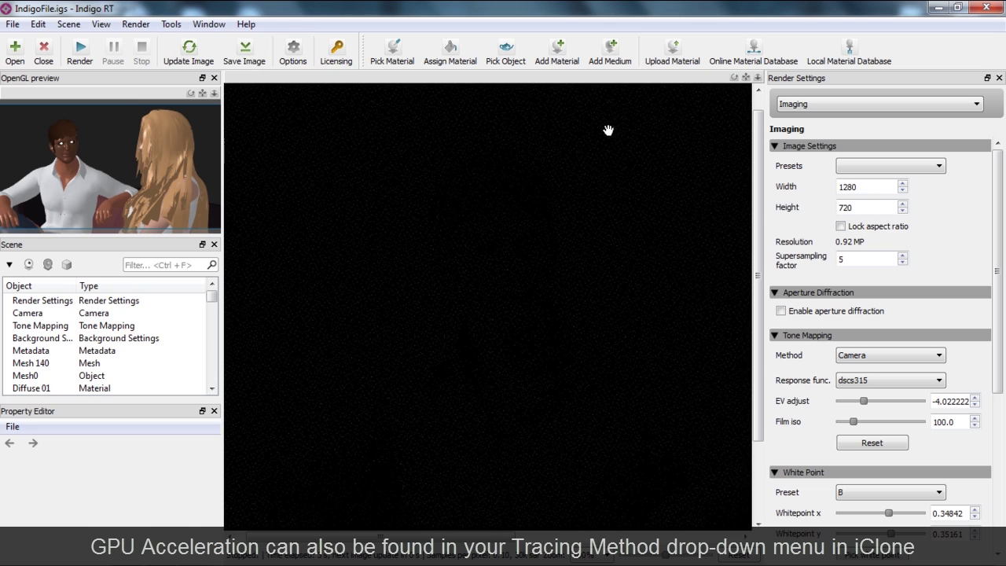
{"action": "left_click", "coordinate": [847, 105]}
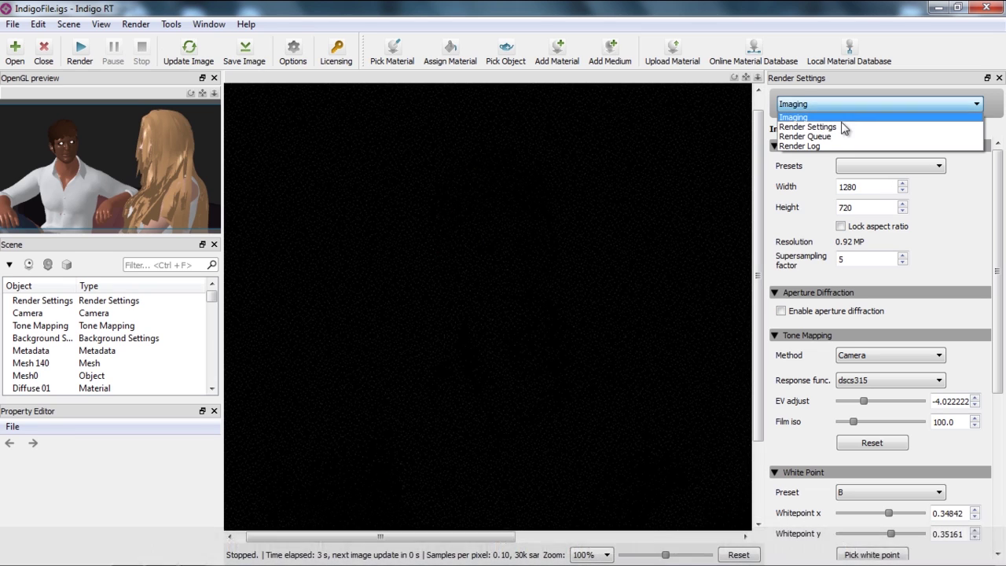
{"action": "left_click", "coordinate": [843, 135]}
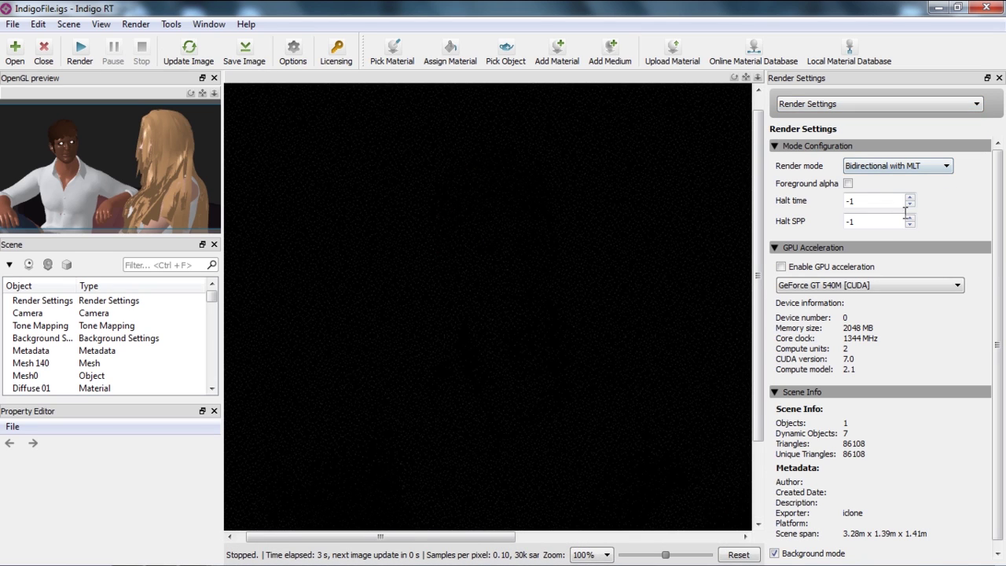
{"action": "left_click", "coordinate": [780, 267]}
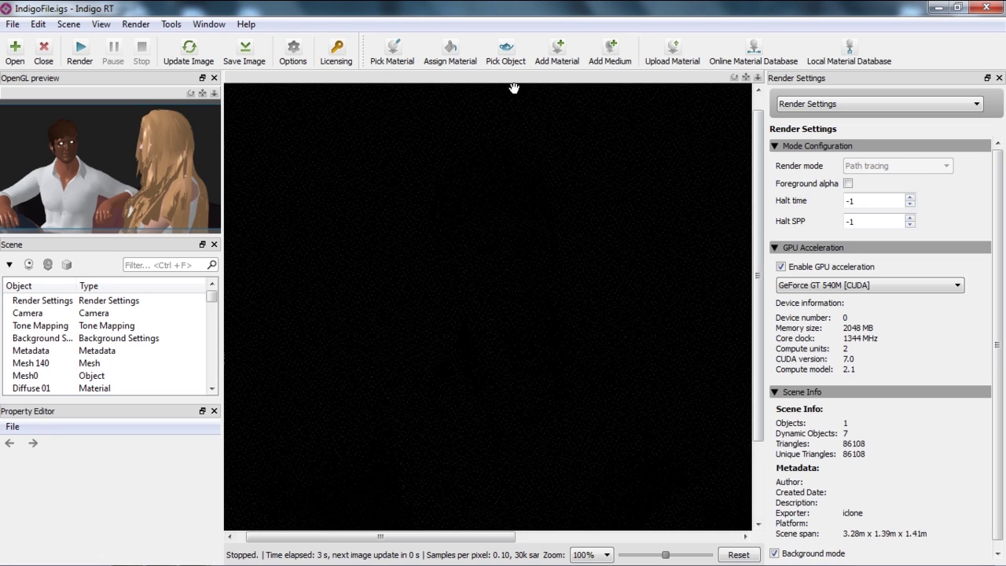
{"action": "left_click", "coordinate": [80, 52]}
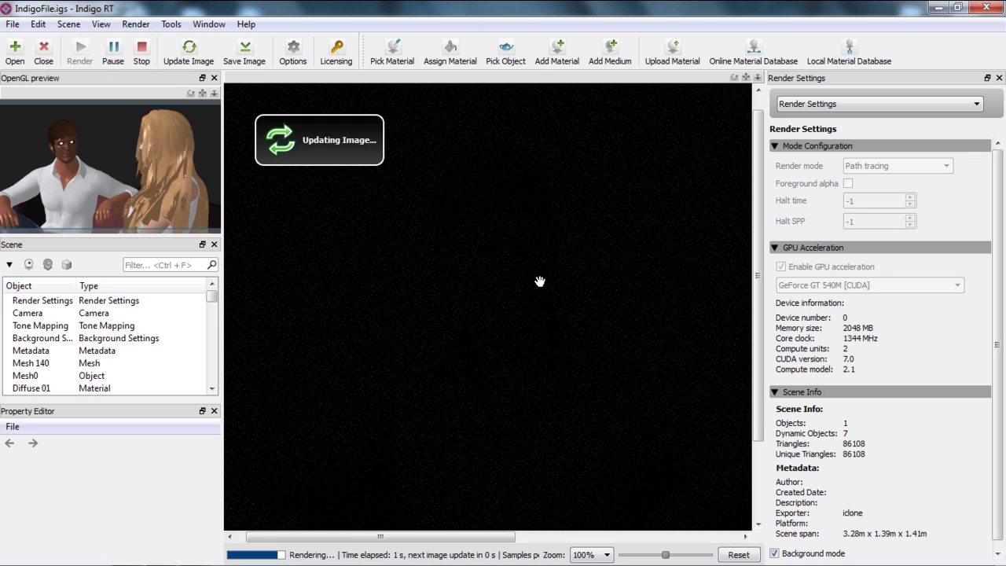
{"action": "scroll", "coordinate": [539, 283], "scroll_direction": "down", "scroll_amount": 1}
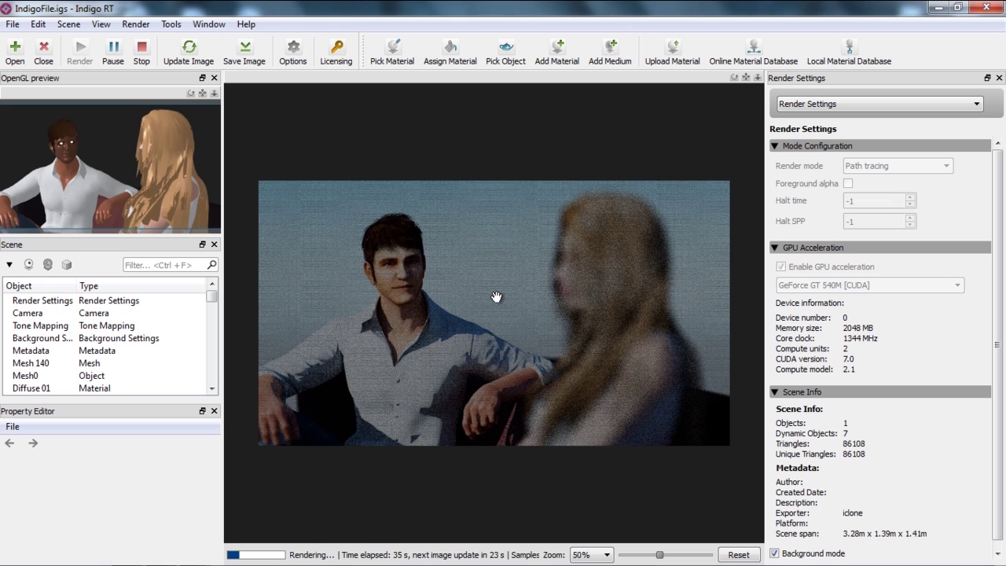
Compare the supersampling factor 2 render with the GPU-accelerated factor 5 render in the two Indigo RT windows.
{"action": "key", "text": "alt+Tab"}
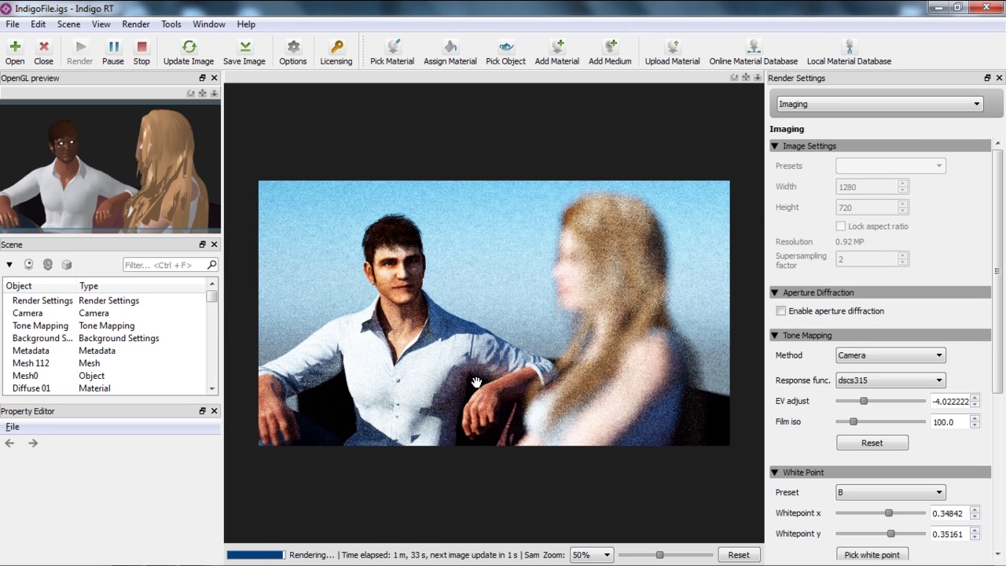
{"action": "key", "text": "alt+Tab"}
{"action": "key", "text": "alt+Tab"}
{"action": "key", "text": "alt+Tab"}
{"action": "key", "text": "alt+Tab"}
{"action": "key", "text": "alt+Tab"}
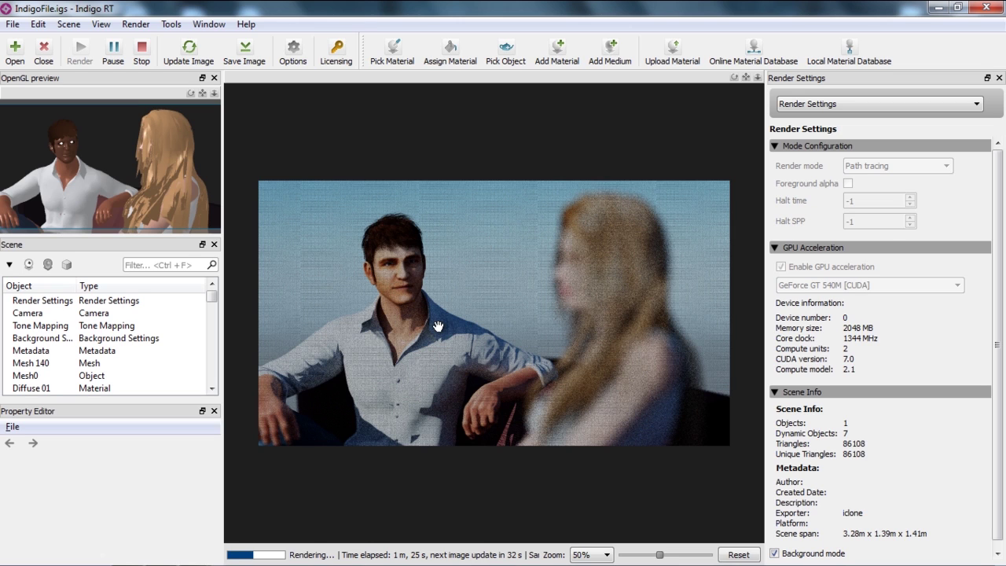
{"action": "key", "text": "alt+Tab"}
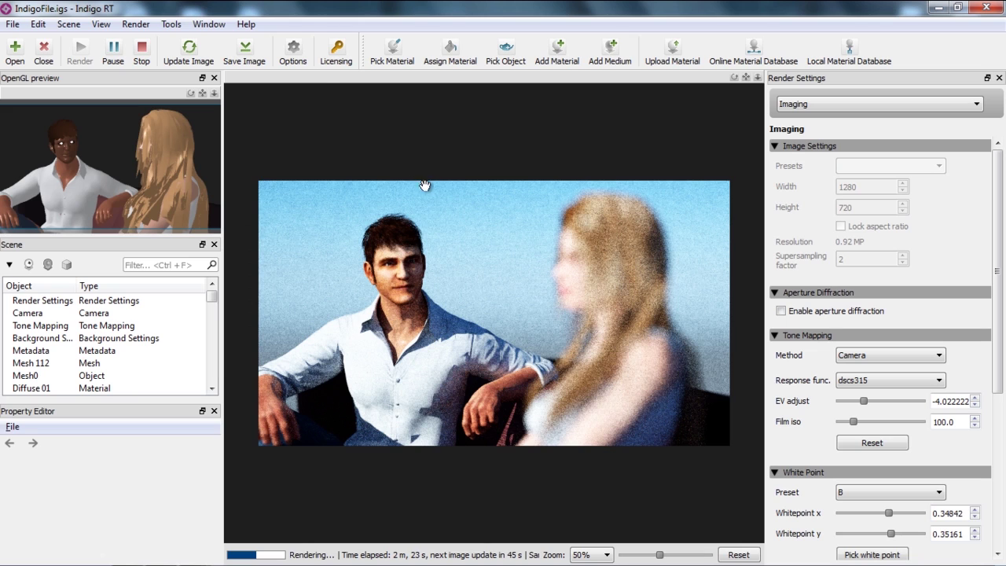
Stop the render with supersampling factor 2 and switch back to the GPU-accelerated render.
{"action": "left_click", "coordinate": [146, 53]}
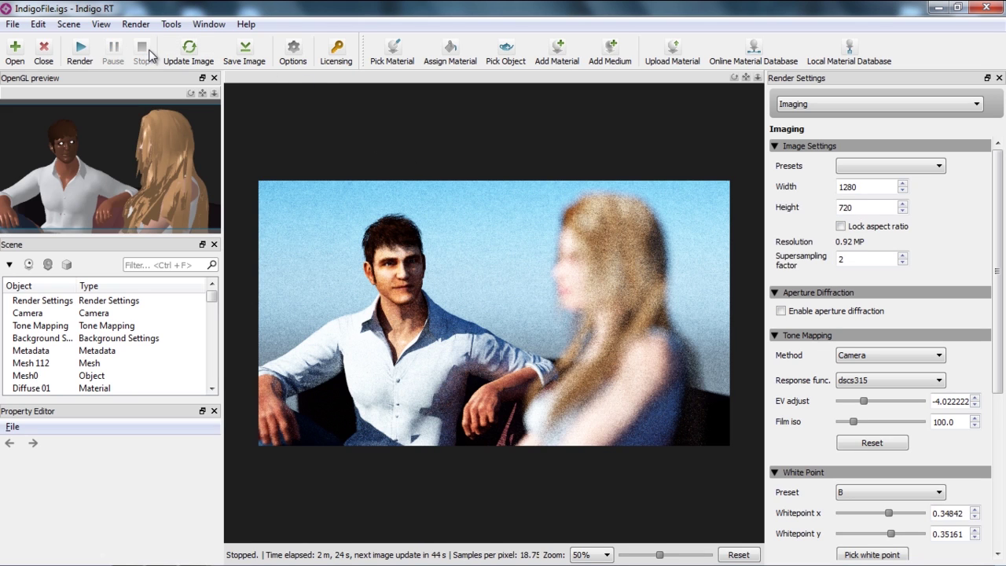
{"action": "key", "text": "alt+Tab"}
{"action": "key", "text": "alt+Tab"}
{"action": "key", "text": "alt+Tab"}
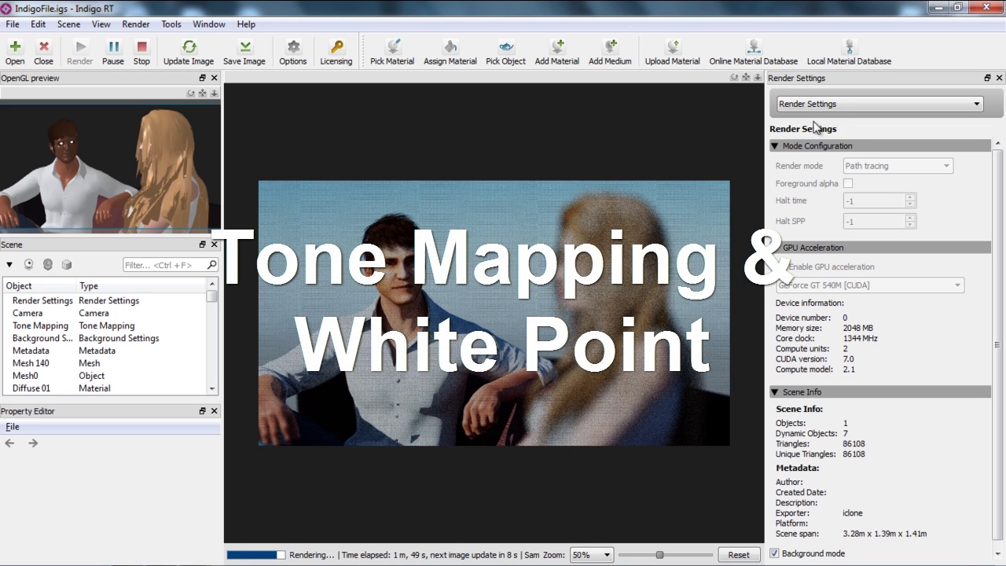
Show the Imaging settings and set the tone mapping response function to Gold-200CD.
{"action": "left_click", "coordinate": [825, 106]}
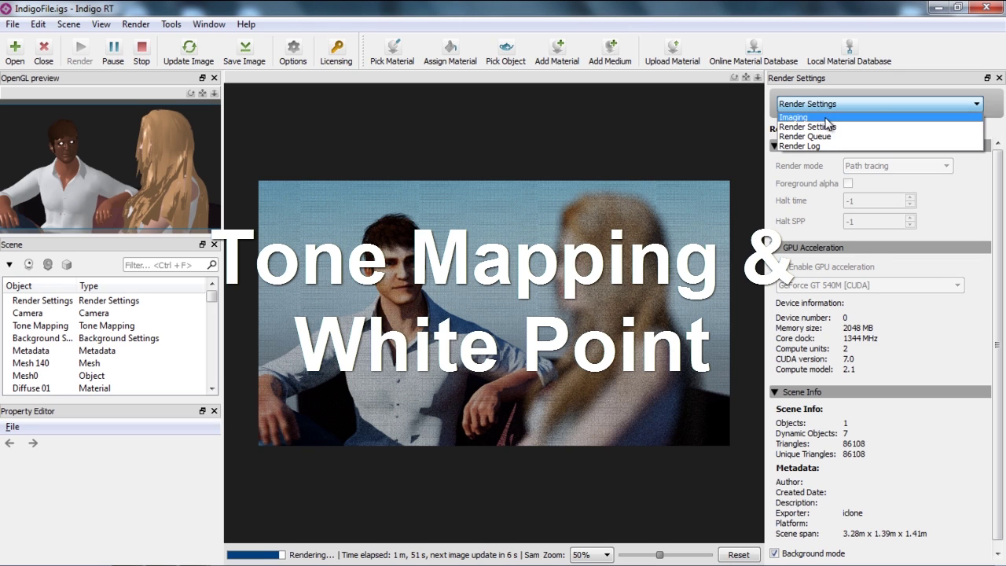
{"action": "left_click", "coordinate": [829, 127]}
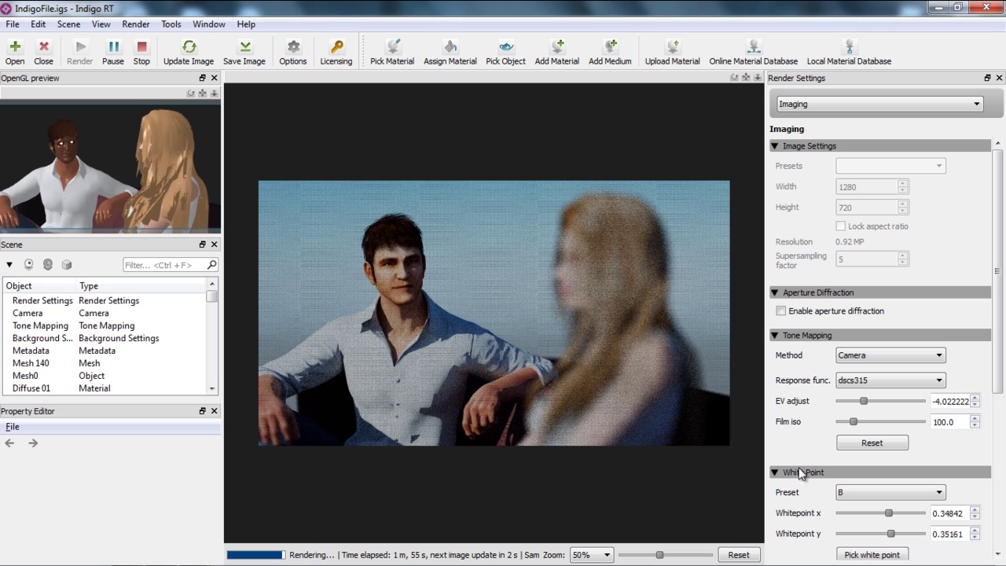
{"action": "left_click_drag", "start_coordinate": [997, 275], "coordinate": [998, 320]}
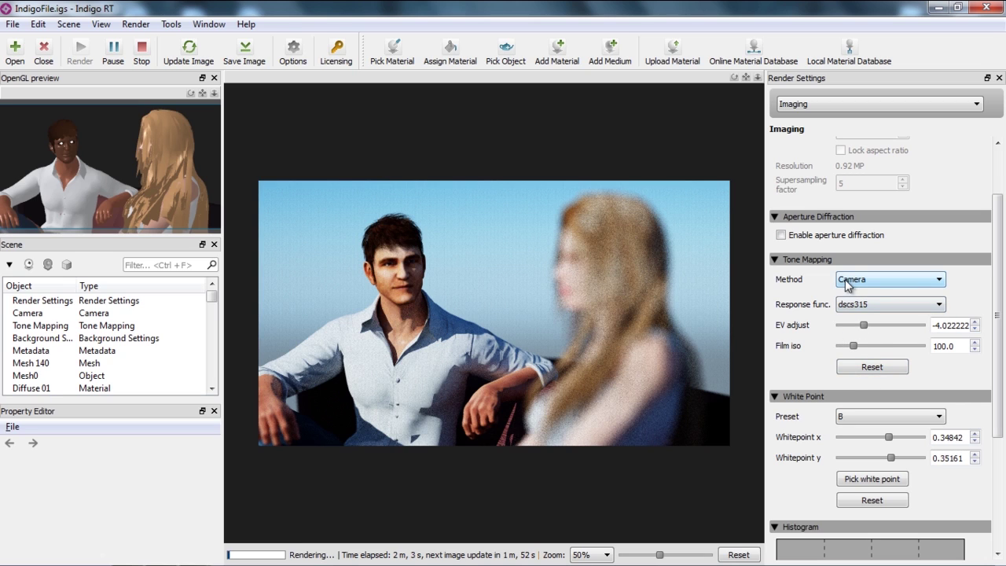
{"action": "left_click", "coordinate": [869, 304]}
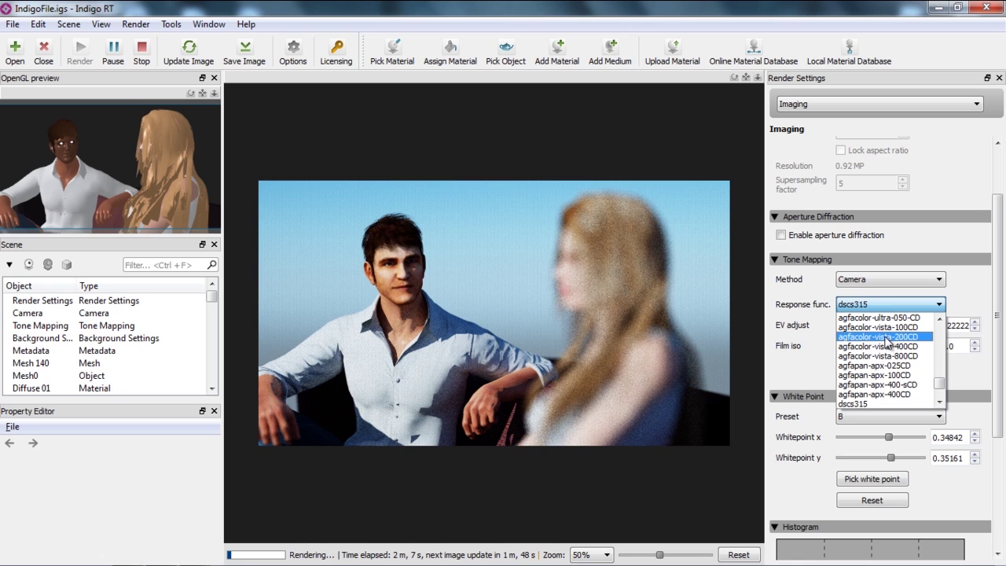
{"action": "scroll", "coordinate": [888, 361], "scroll_direction": "up", "scroll_amount": 10}
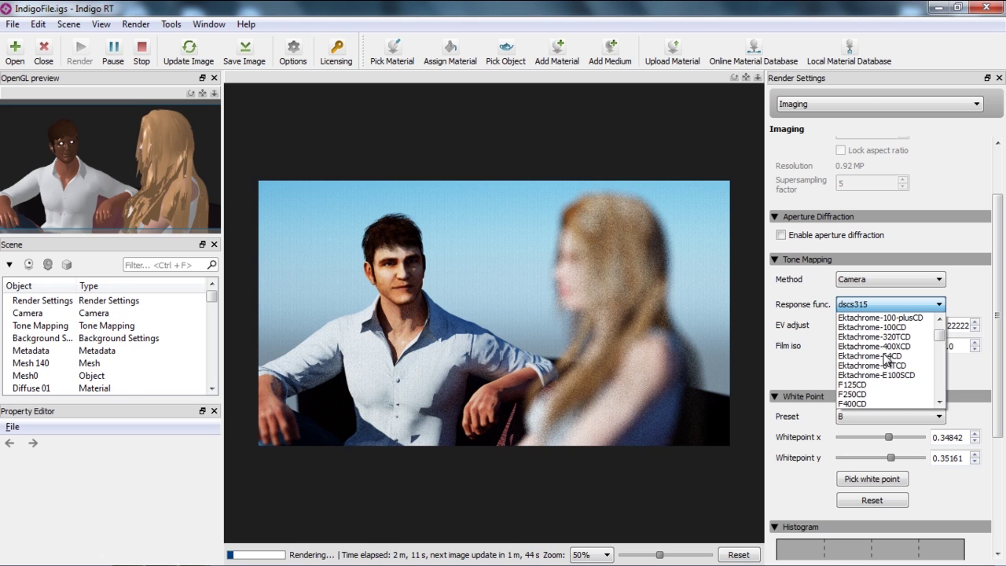
{"action": "scroll", "coordinate": [886, 360], "scroll_direction": "down", "scroll_amount": 5}
{"action": "left_click", "coordinate": [876, 324]}
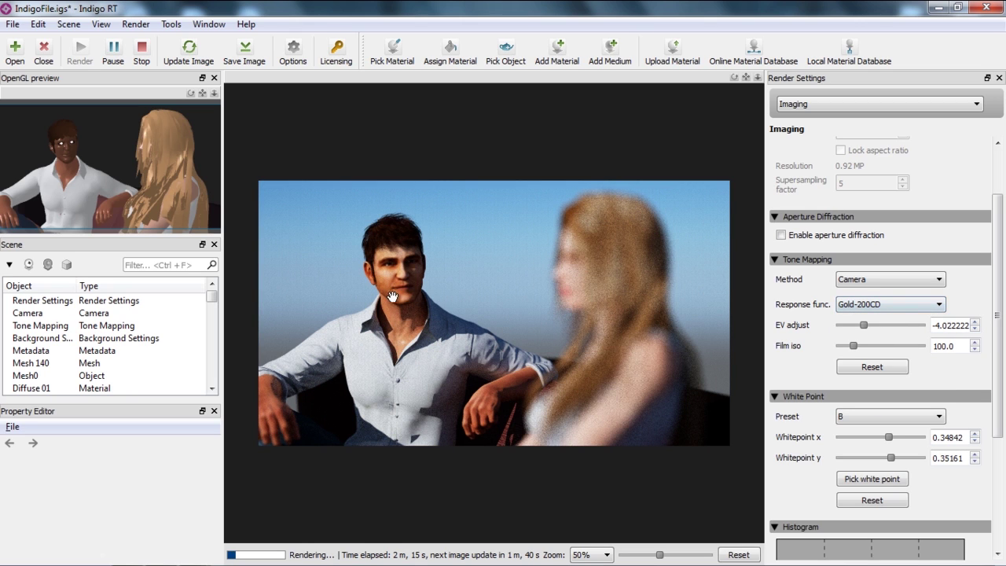
Try the Advantix-400CD and Ektachrome-64CD camera response functions on the render.
{"action": "left_click", "coordinate": [935, 304]}
{"action": "scroll", "coordinate": [886, 356], "scroll_direction": "up", "scroll_amount": 3}
{"action": "scroll", "coordinate": [886, 356], "scroll_direction": "up", "scroll_amount": 5}
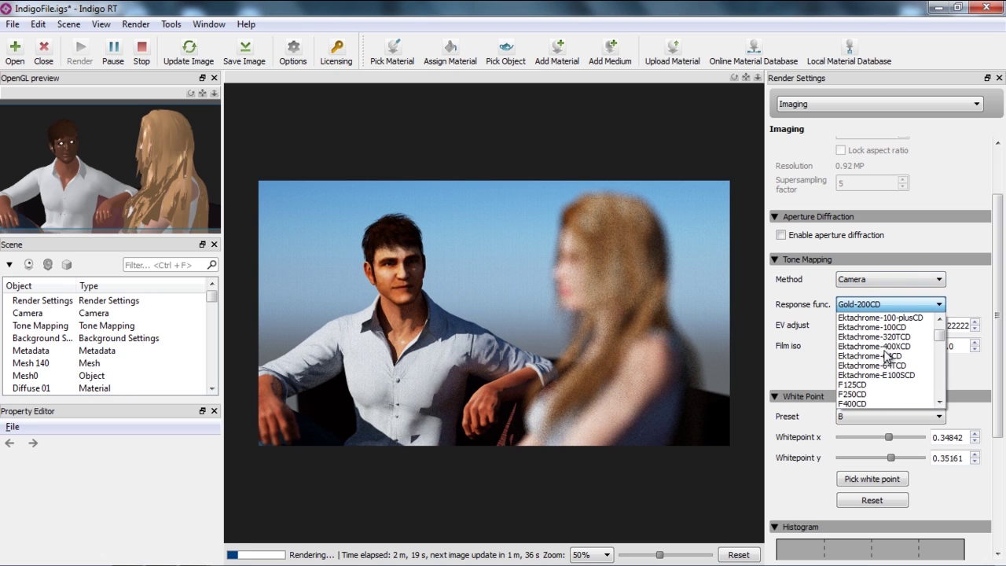
{"action": "left_click", "coordinate": [890, 346]}
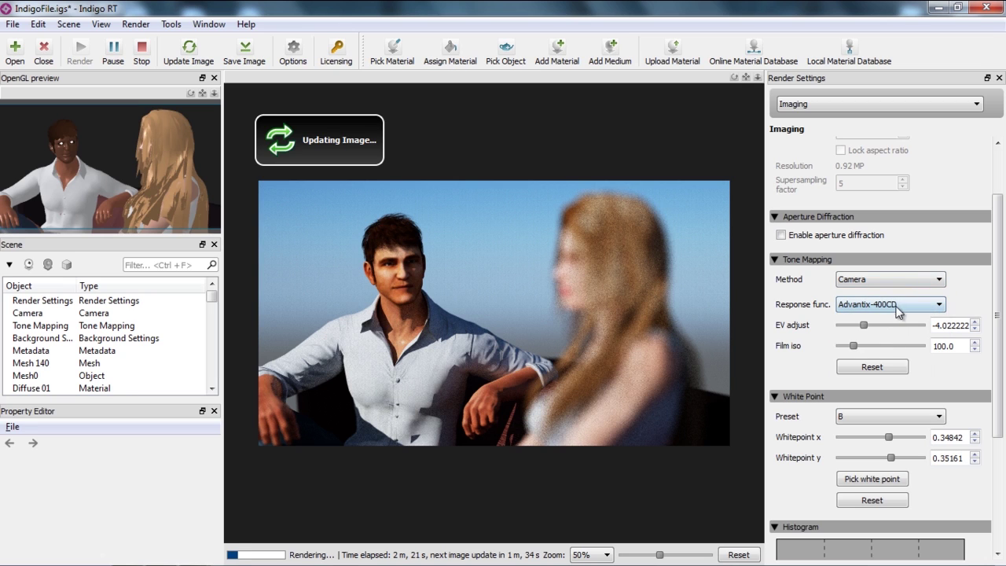
{"action": "left_click", "coordinate": [902, 305]}
{"action": "scroll", "coordinate": [888, 346], "scroll_direction": "down", "scroll_amount": 3}
{"action": "left_click", "coordinate": [886, 324]}
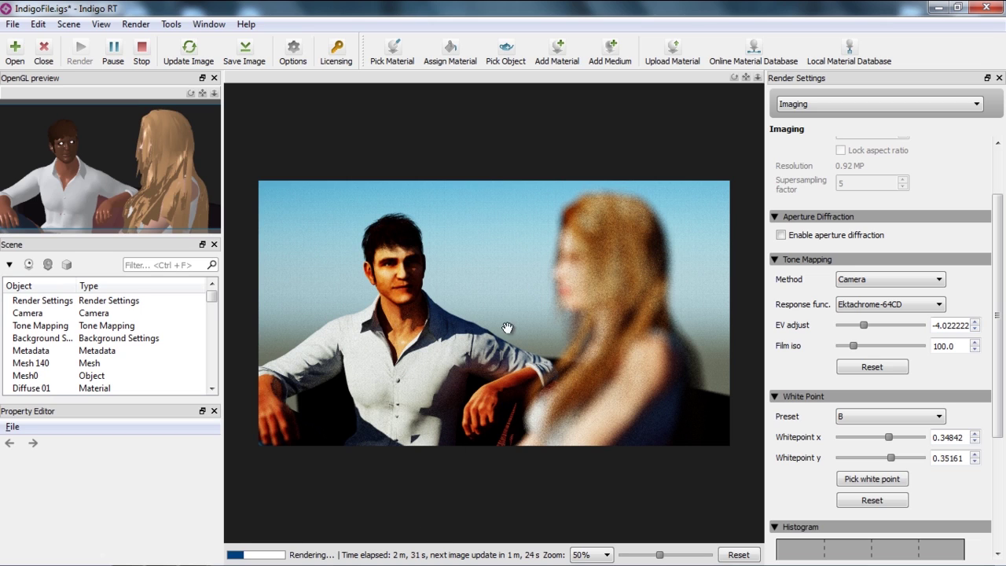
Set the tone mapping response function to dscs315_3.
{"action": "left_click", "coordinate": [900, 304]}
{"action": "scroll", "coordinate": [886, 353], "scroll_direction": "down", "scroll_amount": 3}
{"action": "left_click", "coordinate": [876, 373]}
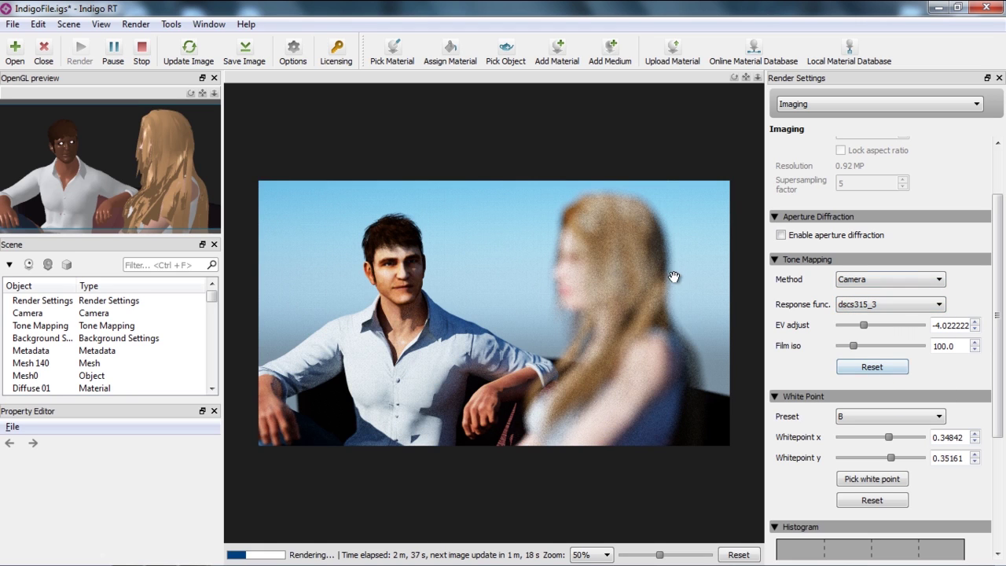
{"action": "key", "text": "alt+Tab"}
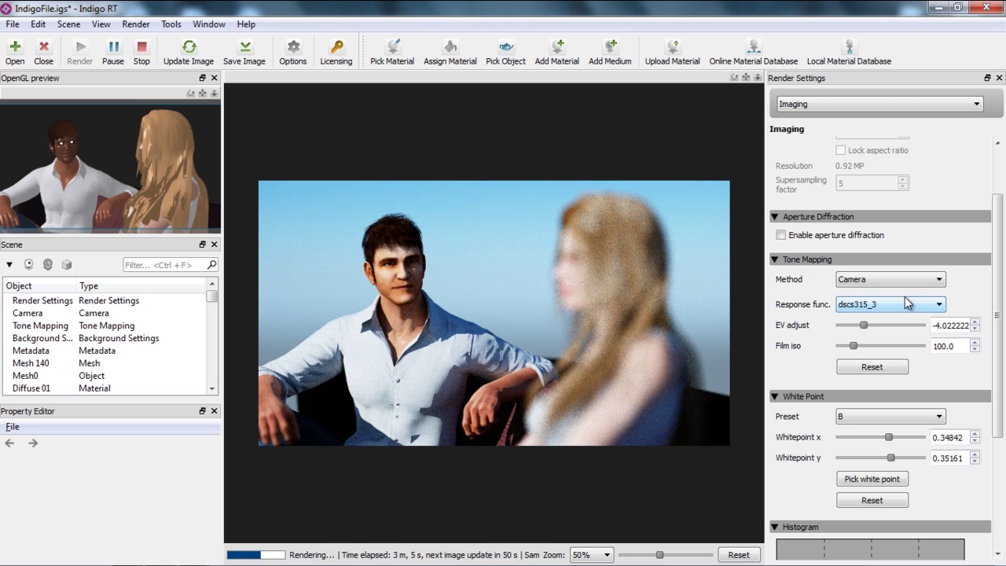
Try the response functions agfapan-apx-400-sCD, agfapan-apx-100CD and agfapan-apx-025CD, ending on agfacolor-vista-800CD.
{"action": "scroll", "coordinate": [903, 307], "scroll_direction": "up", "scroll_amount": 3}
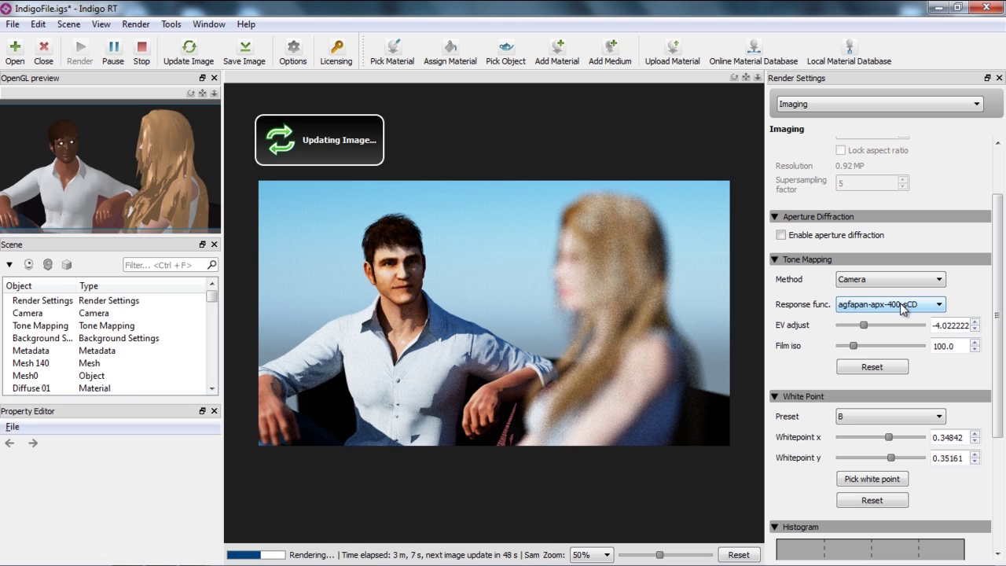
{"action": "scroll", "coordinate": [901, 308], "scroll_direction": "up", "scroll_amount": 1}
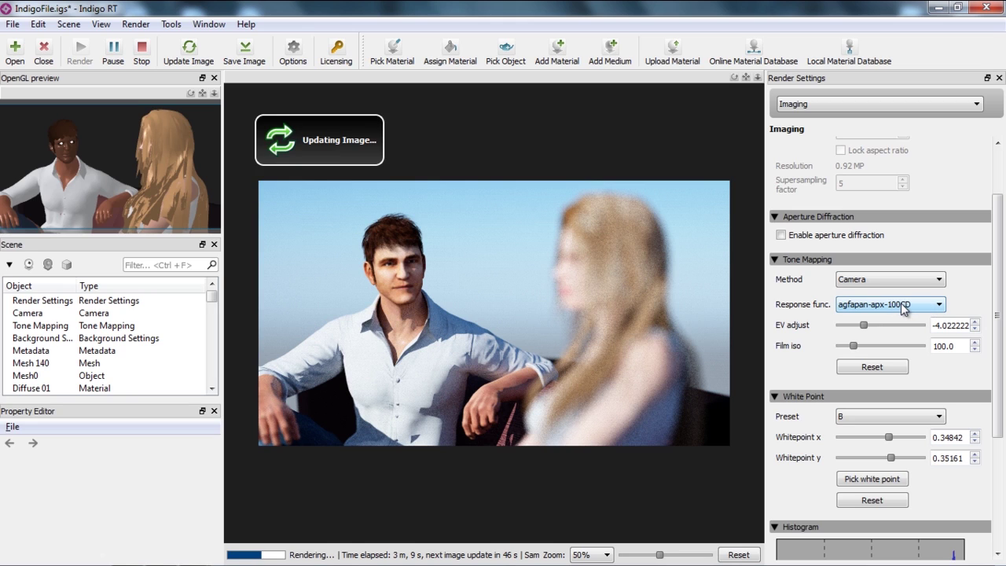
{"action": "scroll", "coordinate": [901, 307], "scroll_direction": "up", "scroll_amount": 1}
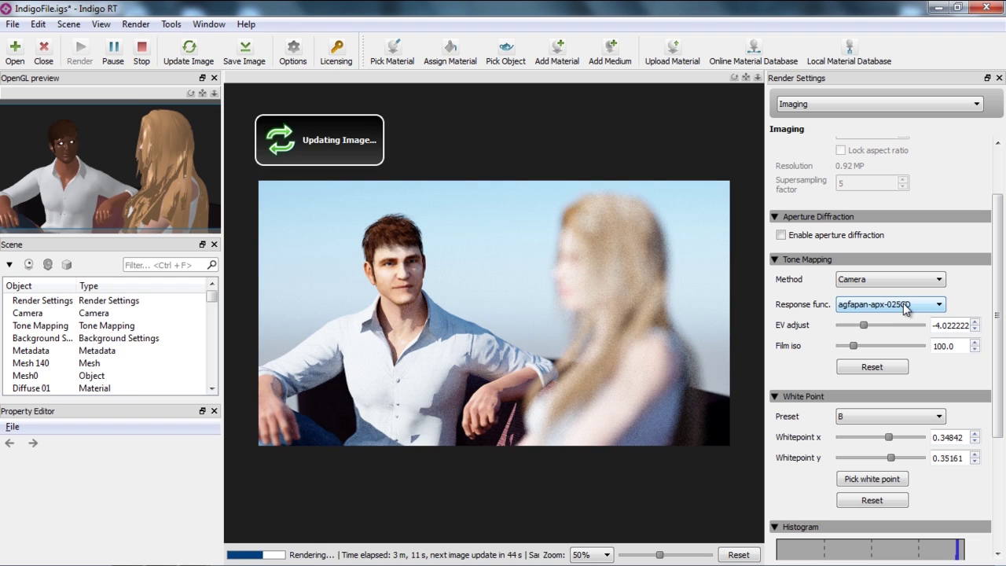
{"action": "scroll", "coordinate": [903, 309], "scroll_direction": "up", "scroll_amount": 1}
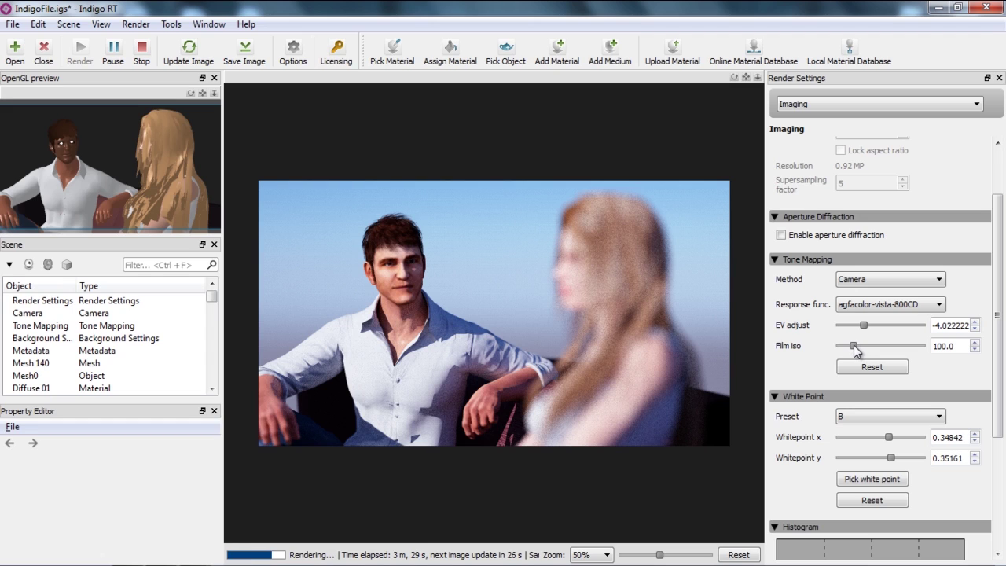
Try Film iso values of 204 and 81, settle on 54 with EV adjust at -6.6, and set the response function to dscs315.
{"action": "left_click_drag", "start_coordinate": [855, 351], "coordinate": [870, 352]}
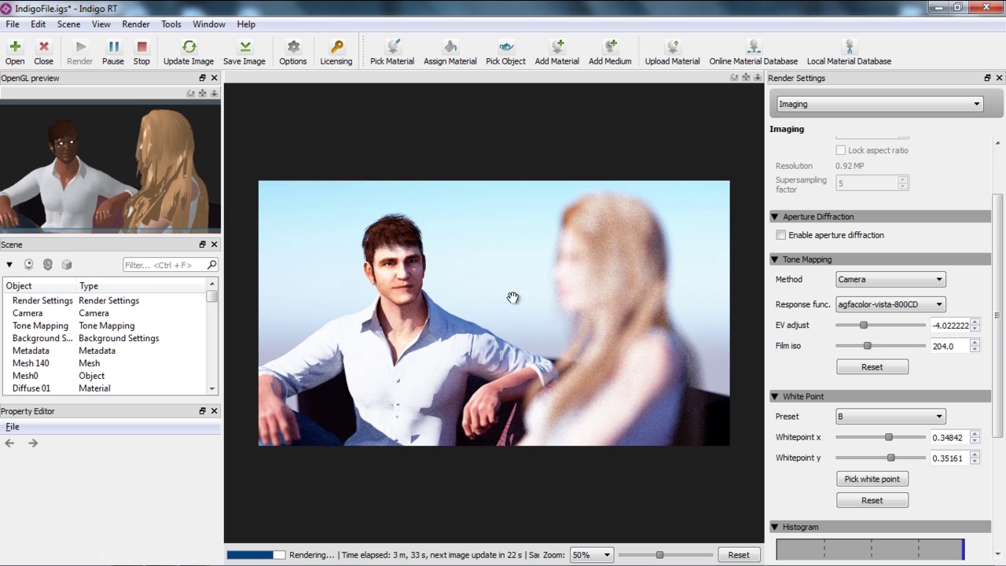
{"action": "left_click_drag", "start_coordinate": [864, 351], "coordinate": [849, 351]}
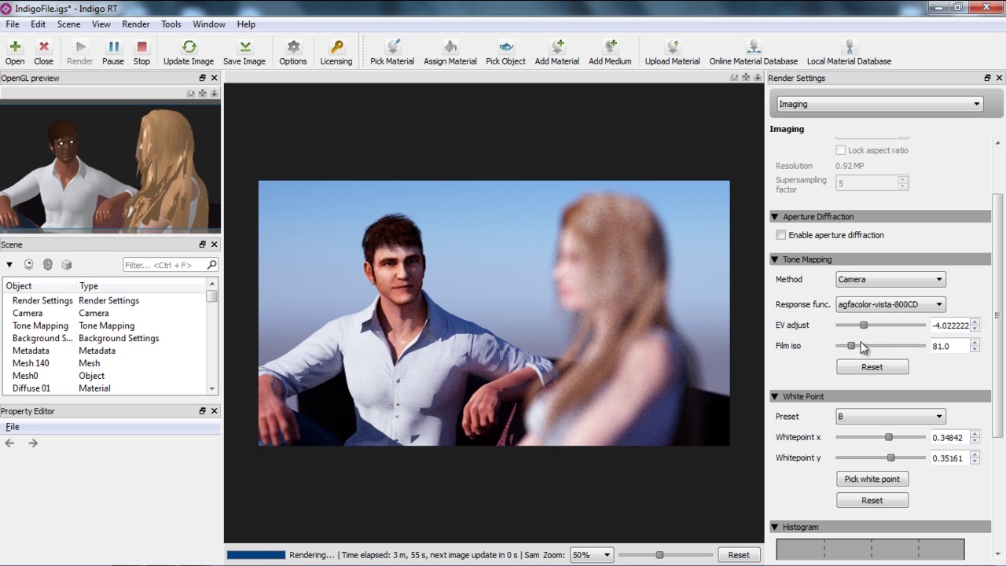
{"action": "left_click_drag", "start_coordinate": [863, 327], "coordinate": [855, 328]}
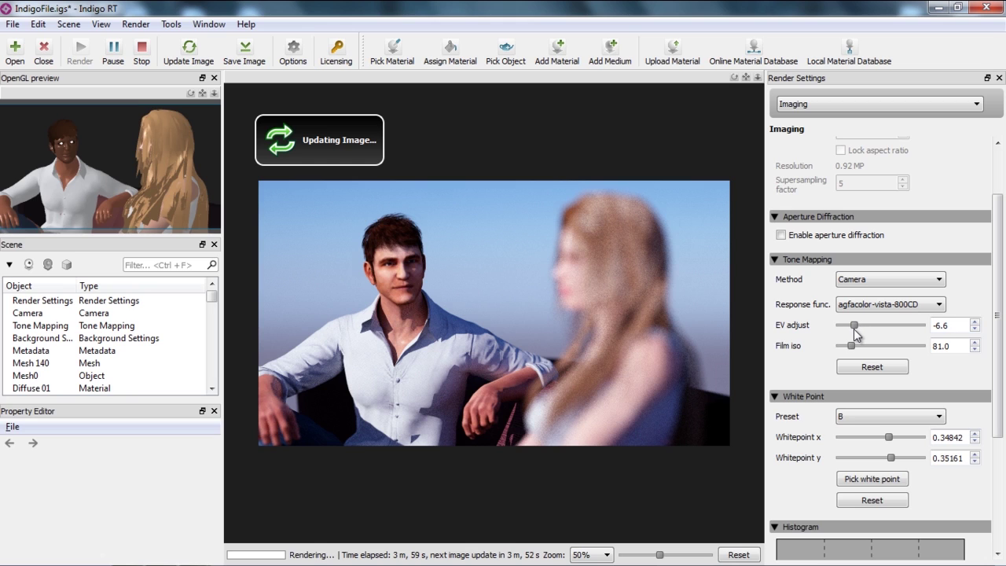
{"action": "left_click_drag", "start_coordinate": [850, 346], "coordinate": [847, 351]}
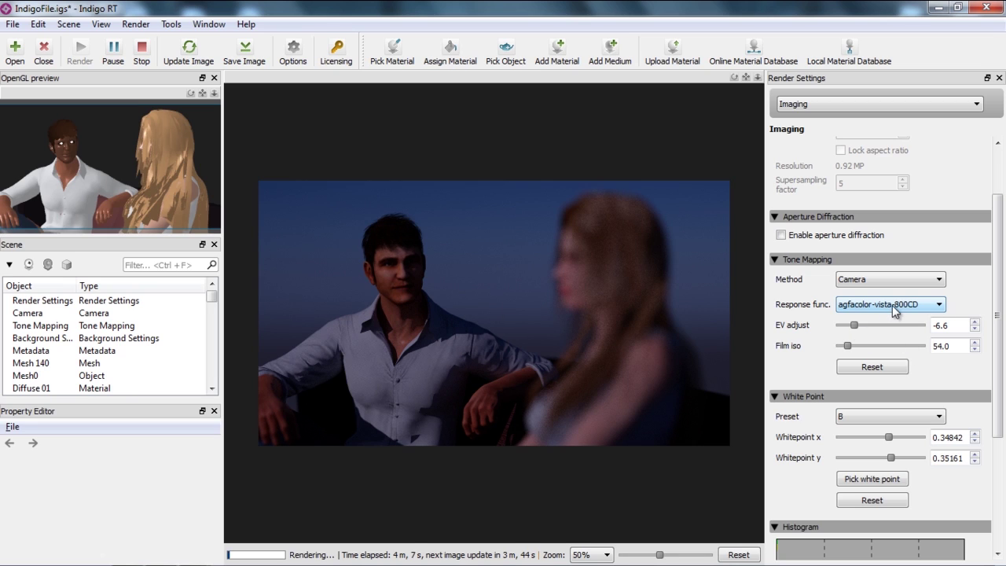
{"action": "scroll", "coordinate": [892, 308], "scroll_direction": "down", "scroll_amount": 3}
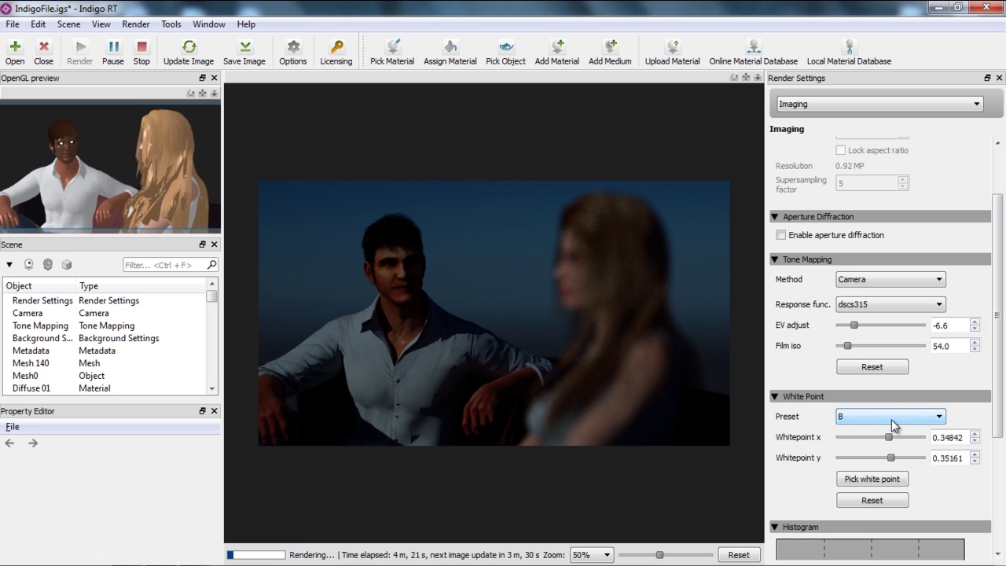
Try the white point presets F2, D55 and E, ending on D50.
{"action": "scroll", "coordinate": [893, 424], "scroll_direction": "down", "scroll_amount": 8}
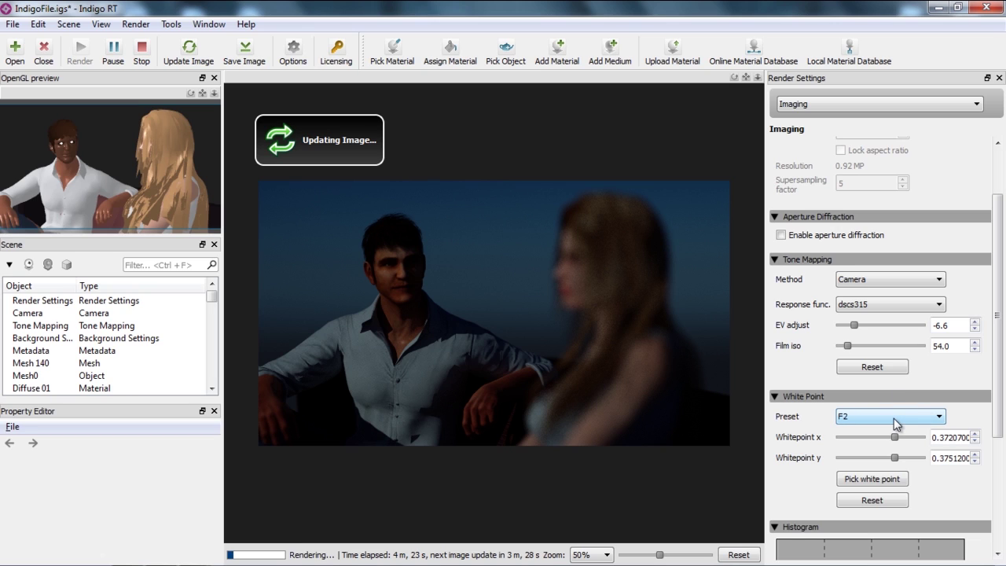
{"action": "scroll", "coordinate": [897, 424], "scroll_direction": "down", "scroll_amount": 9}
{"action": "scroll", "coordinate": [897, 424], "scroll_direction": "up", "scroll_amount": 10}
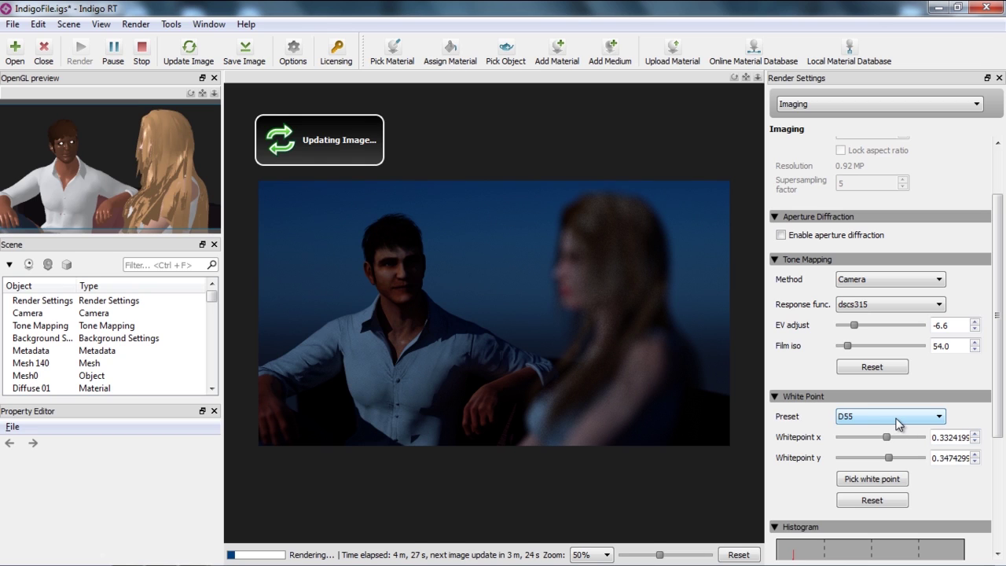
{"action": "scroll", "coordinate": [896, 425], "scroll_direction": "up", "scroll_amount": 2}
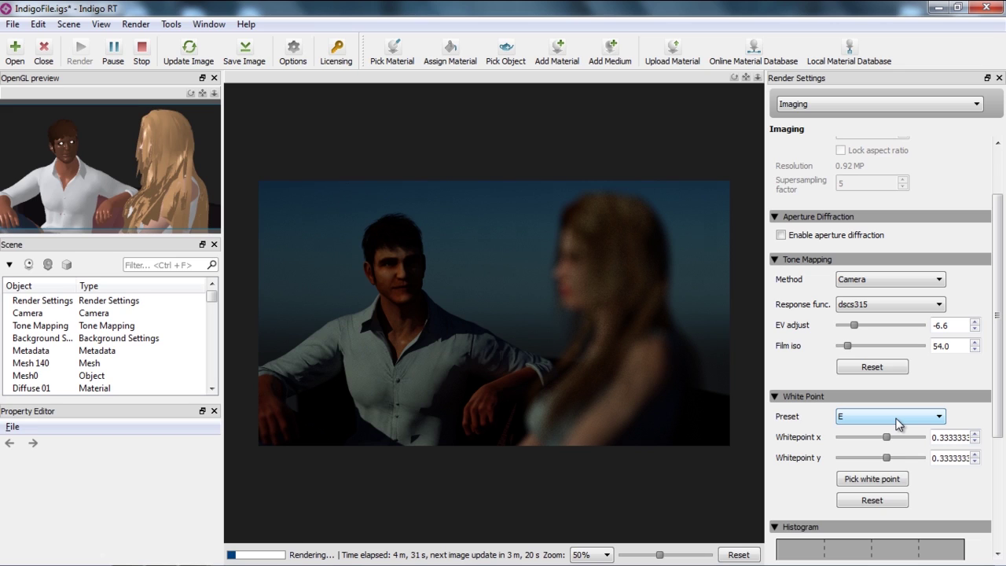
{"action": "scroll", "coordinate": [898, 424], "scroll_direction": "down", "scroll_amount": 1}
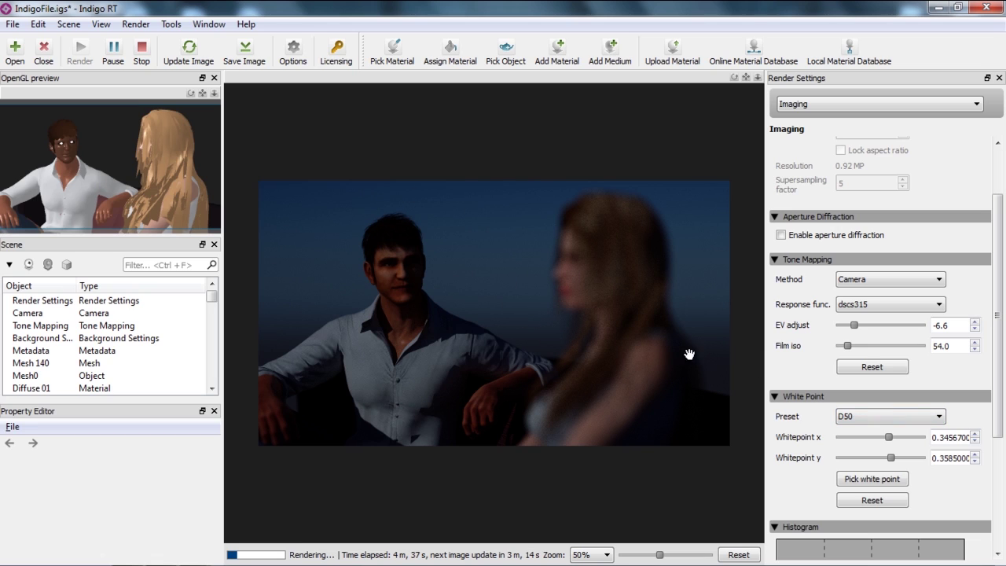
Pick the white point from the dark area below the man's sleeve, and brighten the image with EV adjust -5.4 and Film iso 108.
{"action": "left_click", "coordinate": [872, 478]}
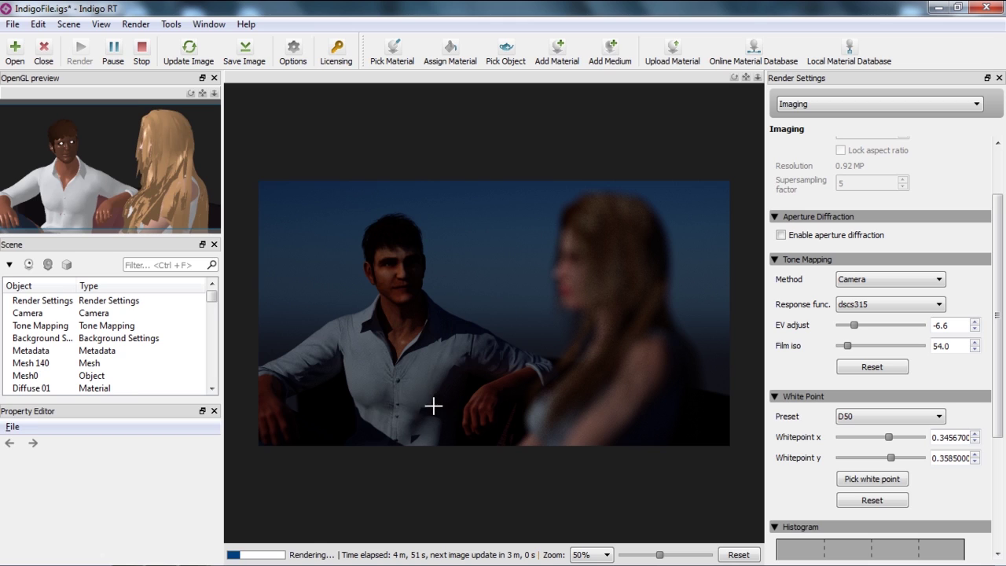
{"action": "left_click", "coordinate": [313, 435]}
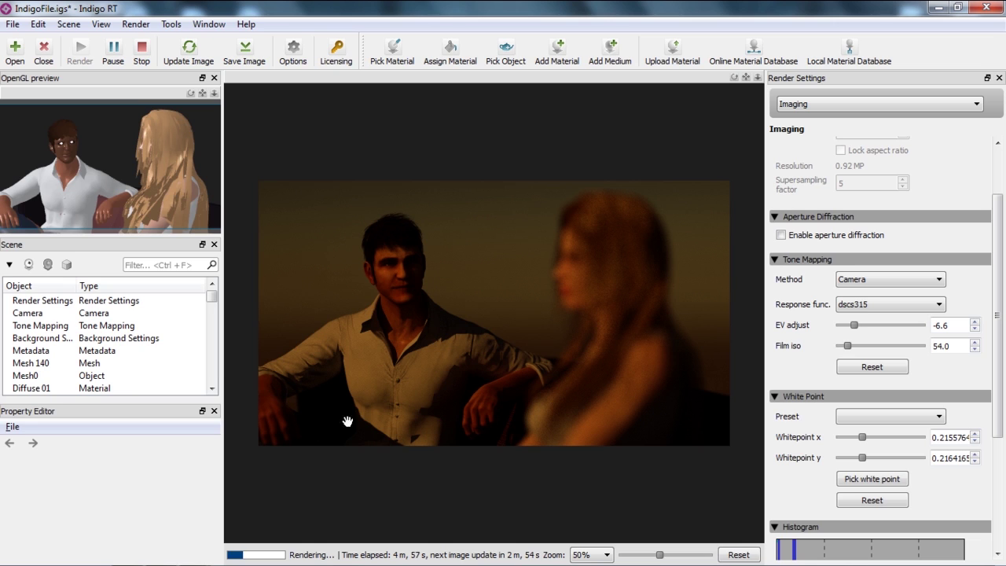
{"action": "left_click_drag", "start_coordinate": [997, 412], "coordinate": [973, 495]}
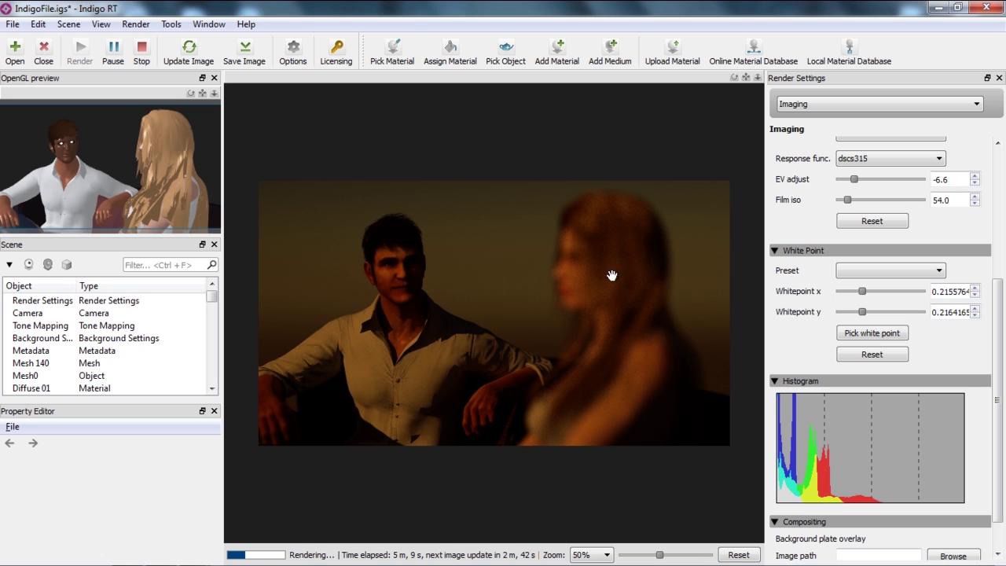
{"action": "scroll", "coordinate": [995, 316], "scroll_direction": "up", "scroll_amount": 2}
{"action": "left_click_drag", "start_coordinate": [854, 216], "coordinate": [859, 218]}
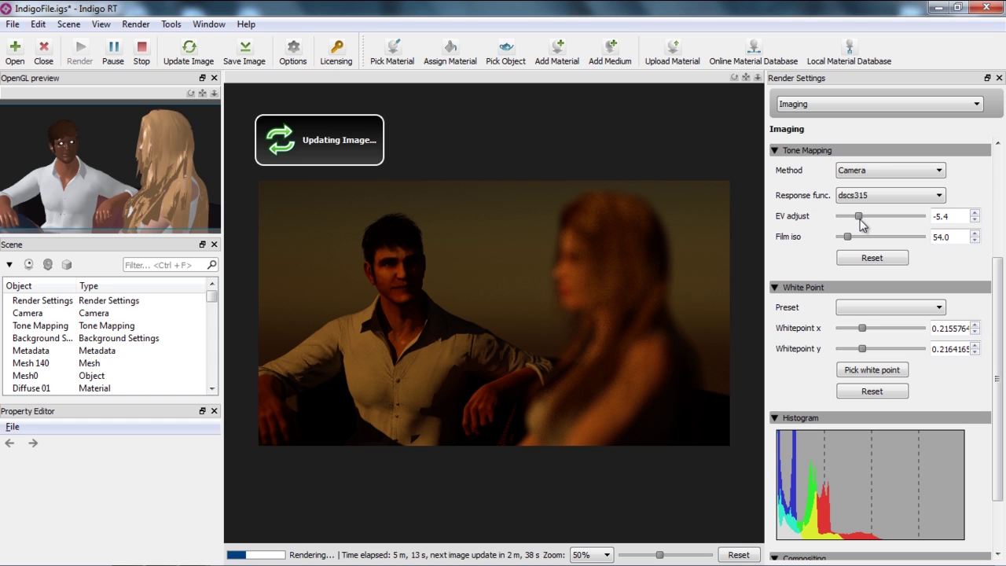
{"action": "left_click_drag", "start_coordinate": [848, 236], "coordinate": [854, 238]}
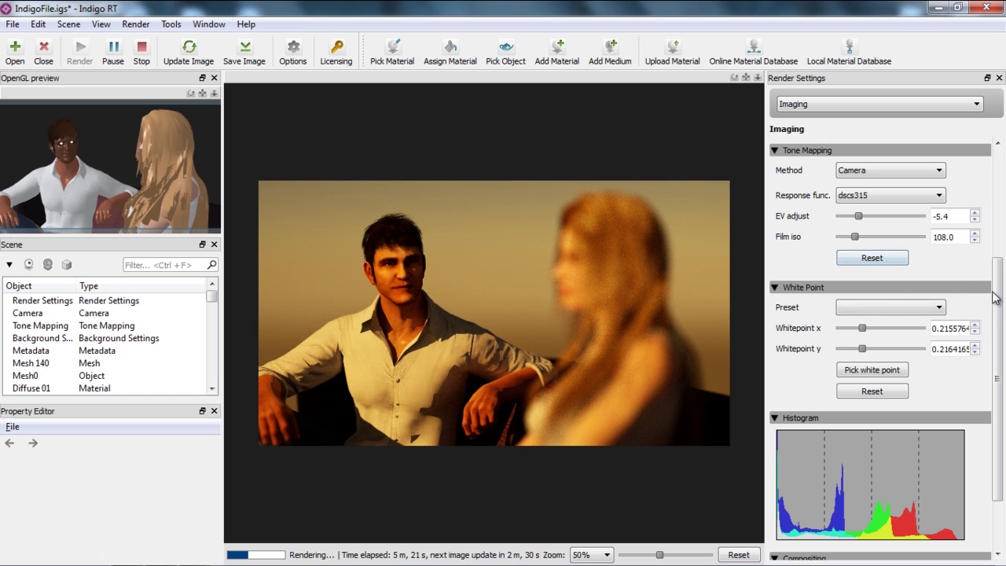
Pick the white point from the woman's hair, and darken the image with EV adjust -8.0 and Film iso 60.
{"action": "left_click_drag", "start_coordinate": [995, 295], "coordinate": [1001, 322]}
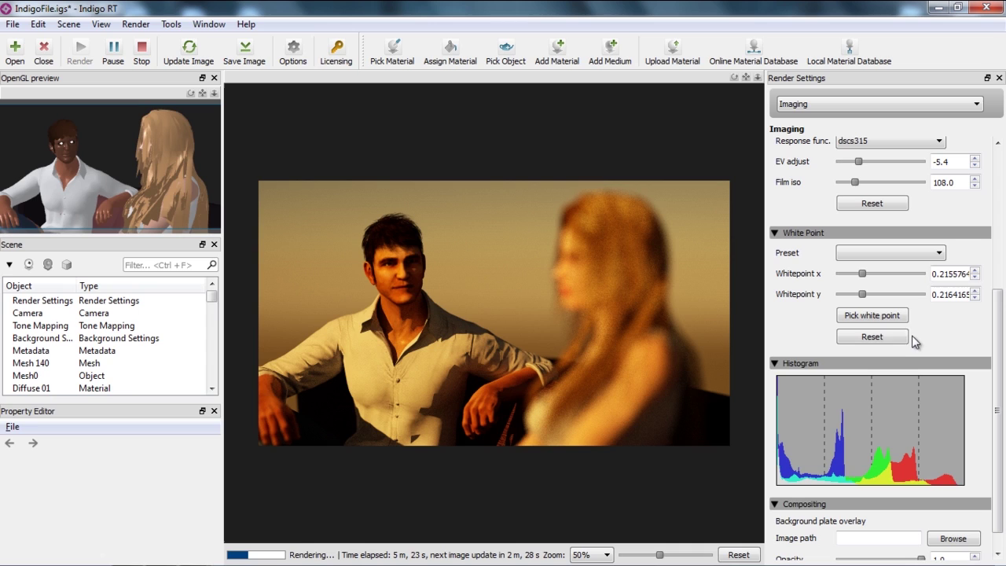
{"action": "left_click", "coordinate": [880, 318]}
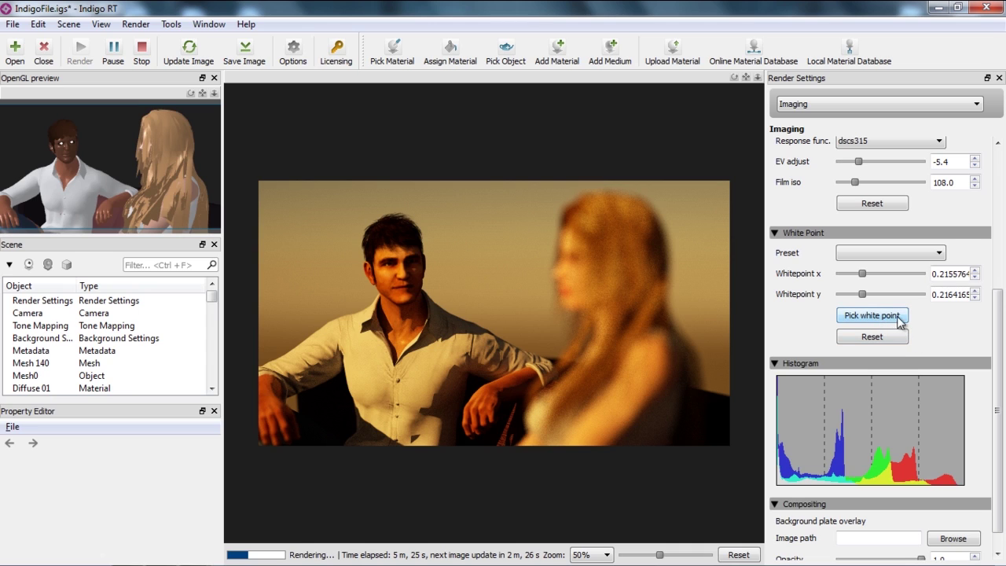
{"action": "left_click", "coordinate": [635, 217]}
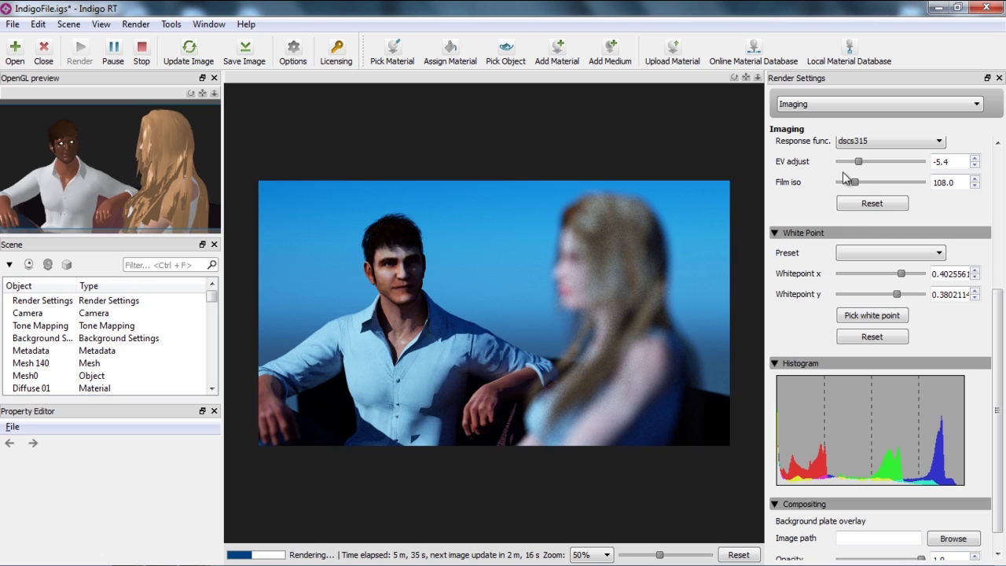
{"action": "left_click_drag", "start_coordinate": [857, 161], "coordinate": [847, 167]}
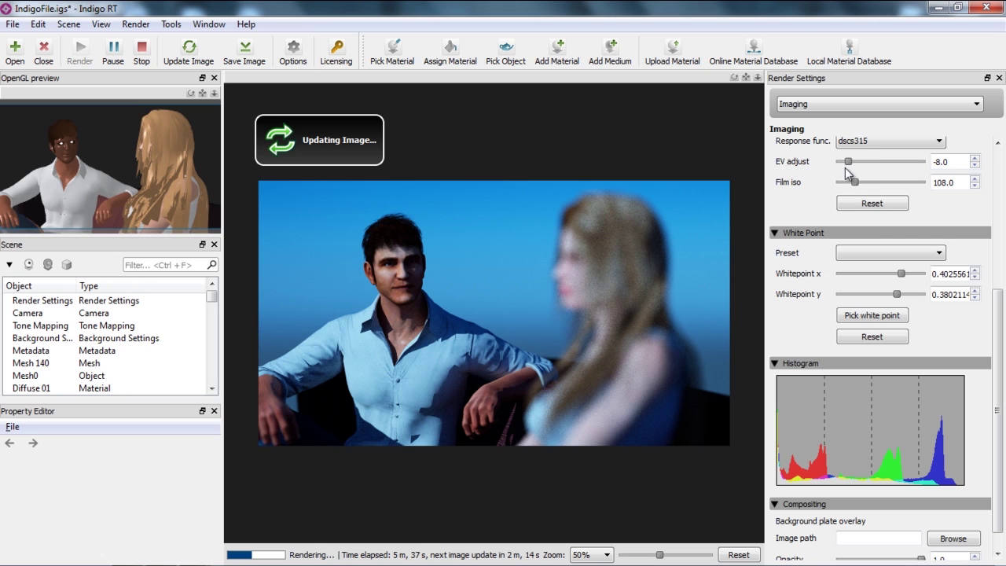
{"action": "left_click_drag", "start_coordinate": [855, 184], "coordinate": [848, 189]}
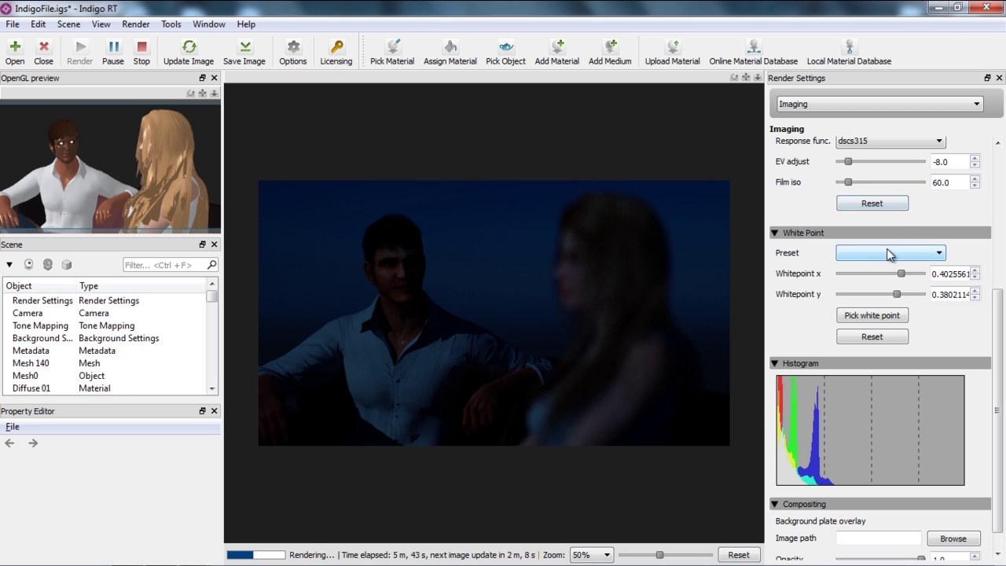
Try the Ektachrome-64CD response function on the render.
{"action": "left_click", "coordinate": [914, 142]}
{"action": "scroll", "coordinate": [899, 206], "scroll_direction": "up", "scroll_amount": 2}
{"action": "scroll", "coordinate": [900, 205], "scroll_direction": "up", "scroll_amount": 7}
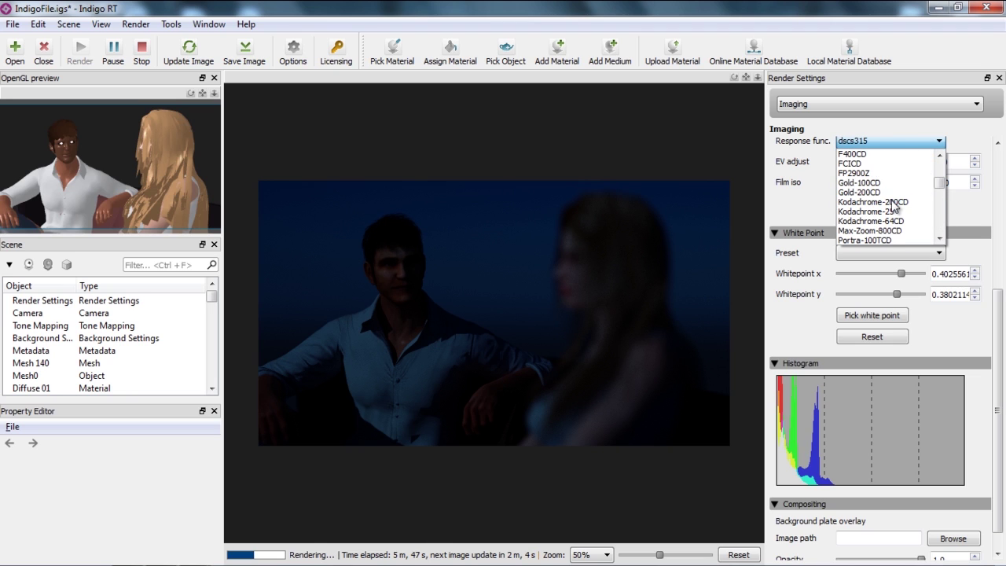
{"action": "scroll", "coordinate": [895, 206], "scroll_direction": "up", "scroll_amount": 3}
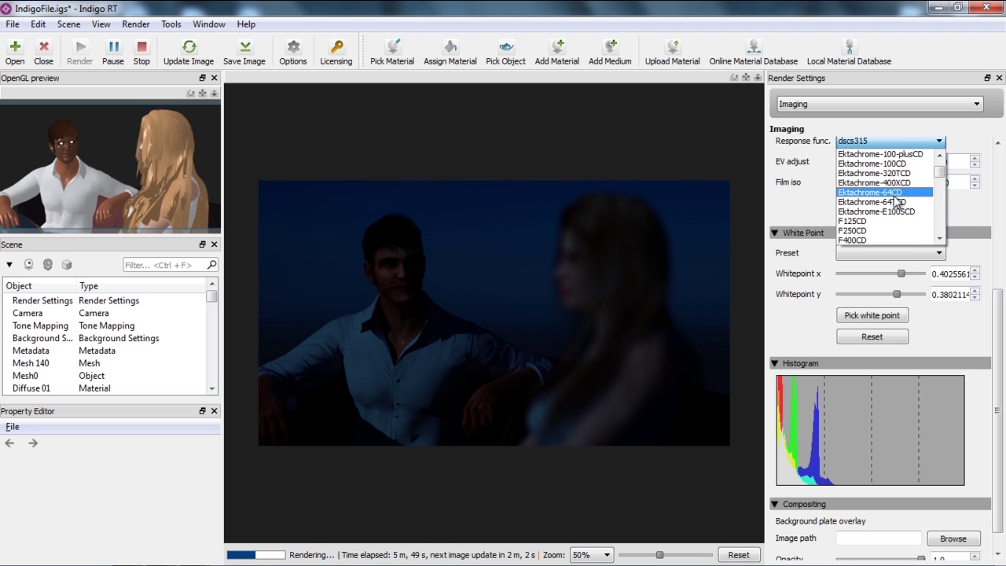
{"action": "left_click", "coordinate": [895, 195]}
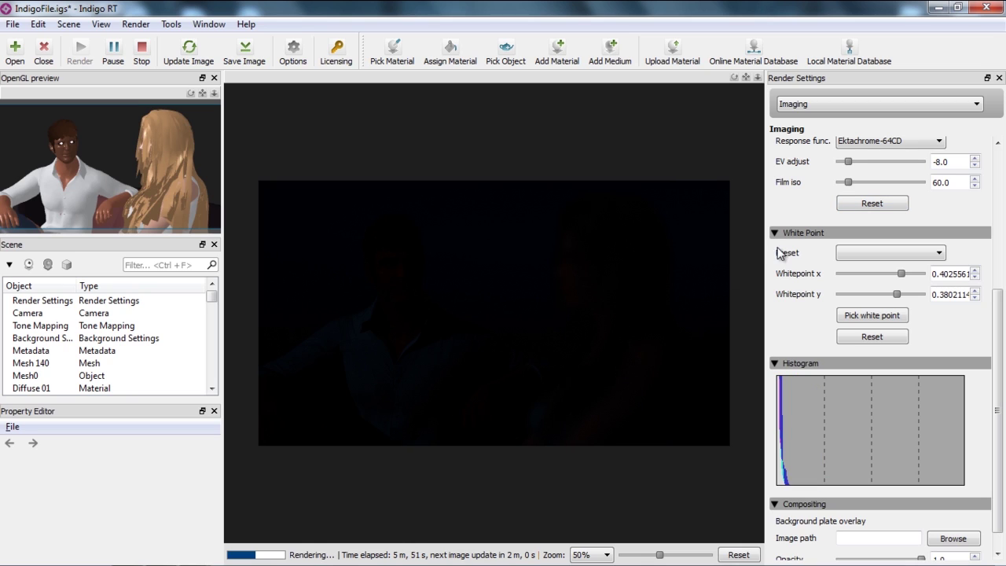
Brighten the image with EV adjust -5.5, and pick the white point from the dark area below the man's sleeve.
{"action": "left_click_drag", "start_coordinate": [848, 165], "coordinate": [857, 167]}
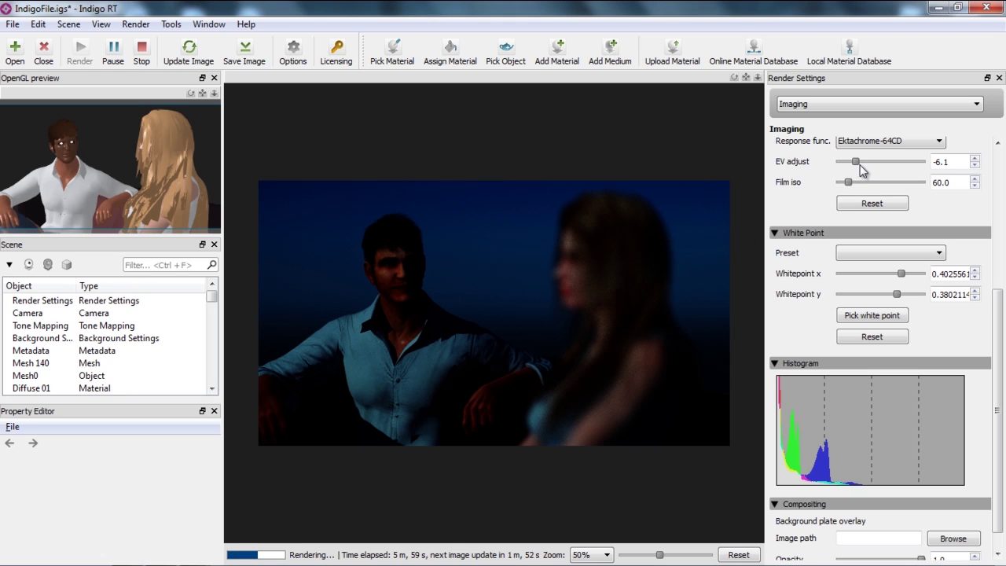
{"action": "left_click_drag", "start_coordinate": [855, 161], "coordinate": [858, 165]}
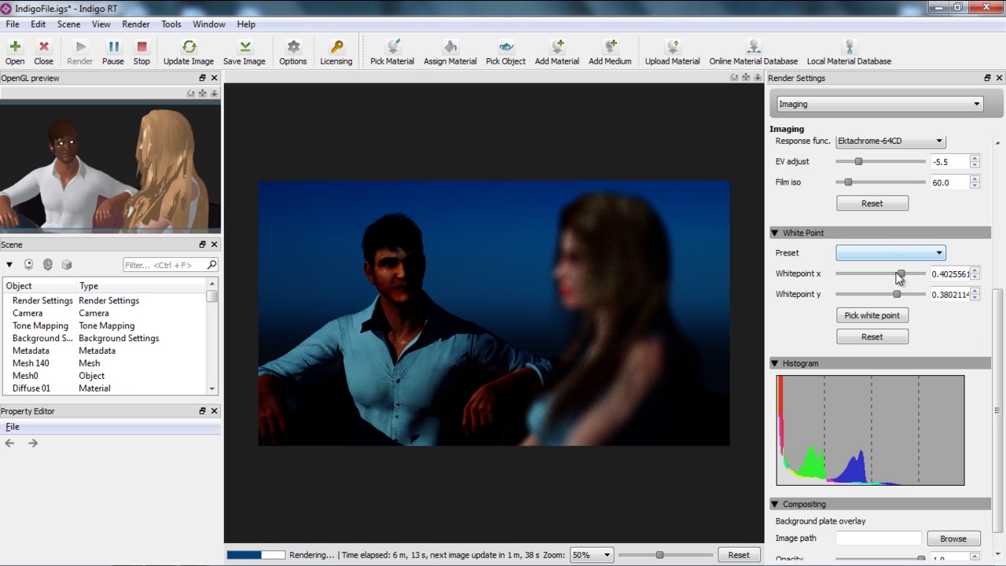
{"action": "left_click", "coordinate": [870, 315]}
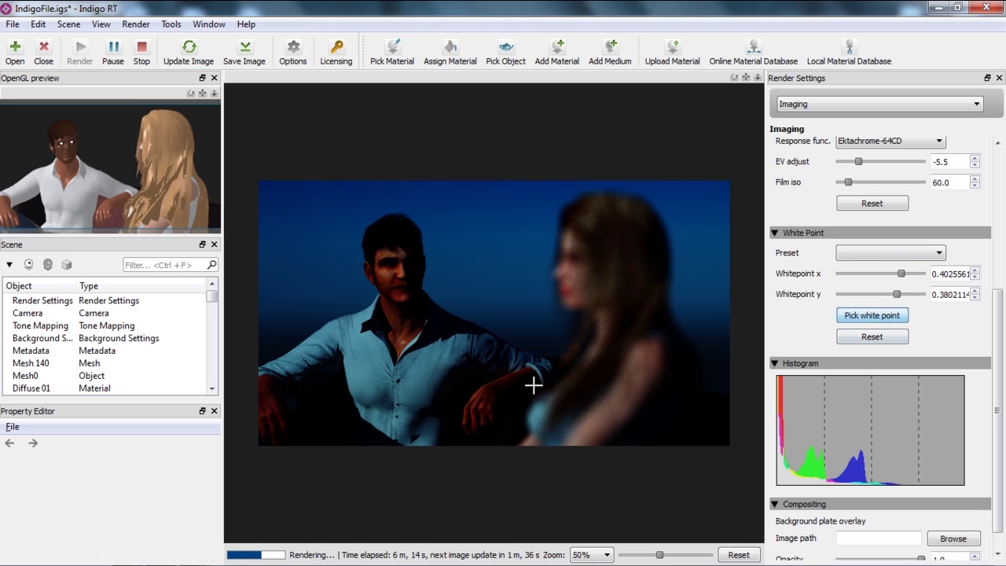
{"action": "left_click", "coordinate": [308, 433]}
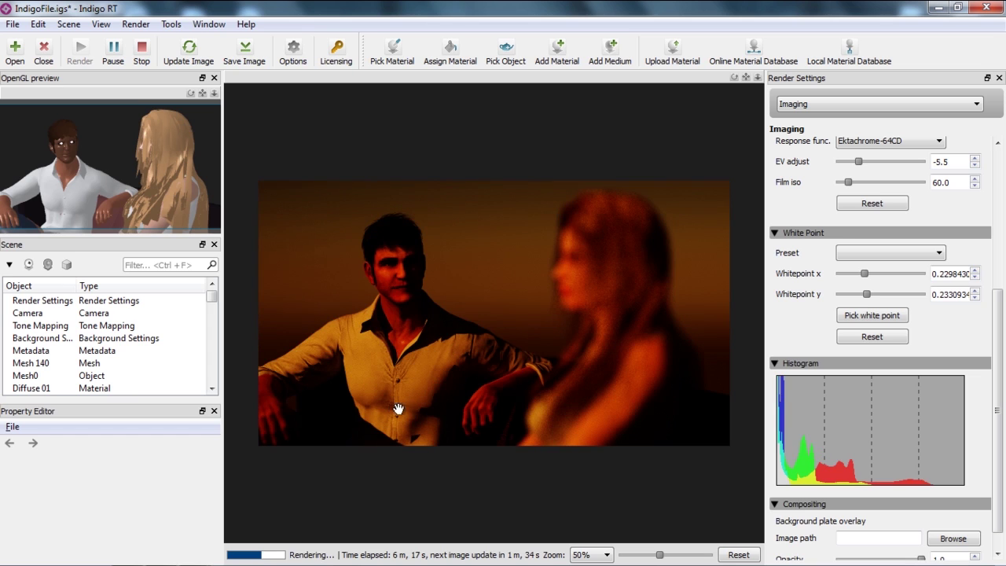
Set the camera response function to Gold-200CD.
{"action": "left_click", "coordinate": [909, 144]}
{"action": "scroll", "coordinate": [900, 181], "scroll_direction": "down", "scroll_amount": 3}
{"action": "scroll", "coordinate": [896, 196], "scroll_direction": "down", "scroll_amount": 3}
{"action": "scroll", "coordinate": [891, 196], "scroll_direction": "up", "scroll_amount": 3}
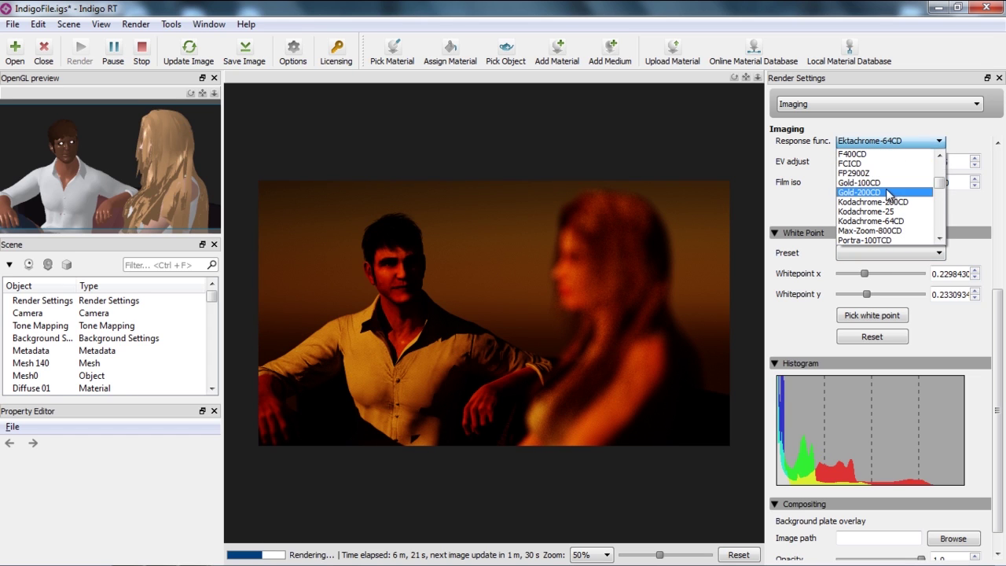
{"action": "left_click", "coordinate": [888, 192]}
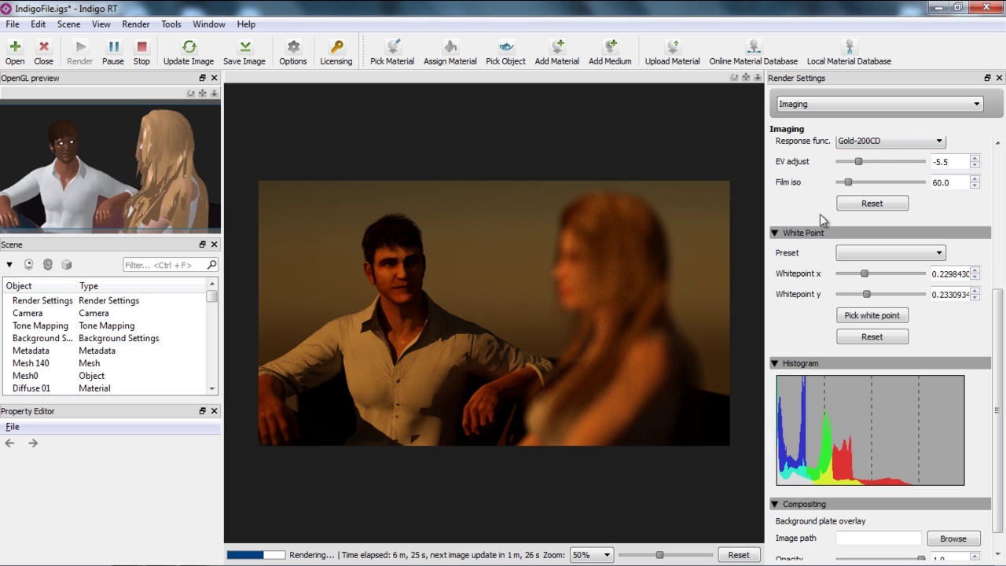
Try EV adjust values of -6.4 and -1.8, settle on -3.4, and set Film iso to 97.
{"action": "left_click_drag", "start_coordinate": [858, 161], "coordinate": [853, 161]}
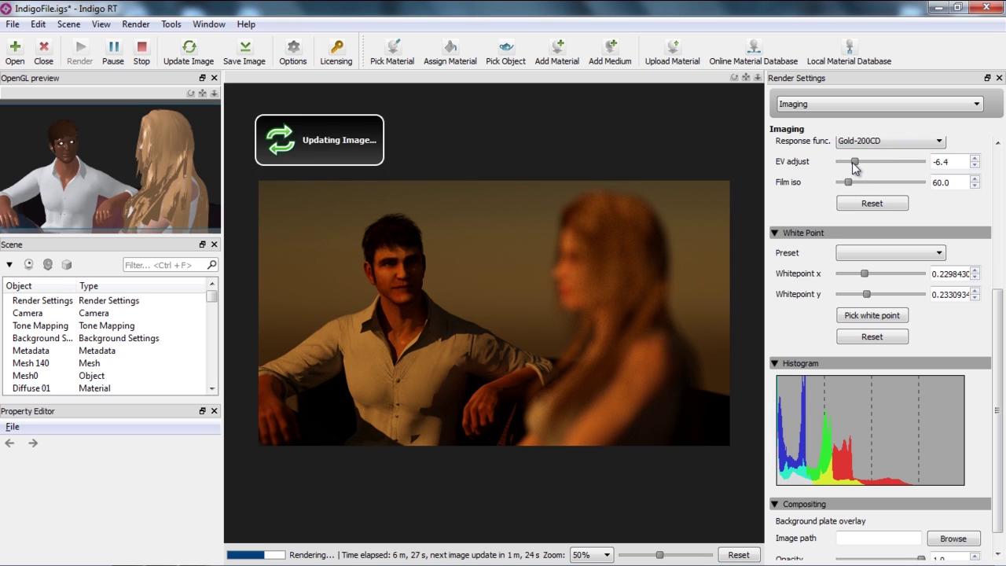
{"action": "left_click_drag", "start_coordinate": [855, 163], "coordinate": [872, 167]}
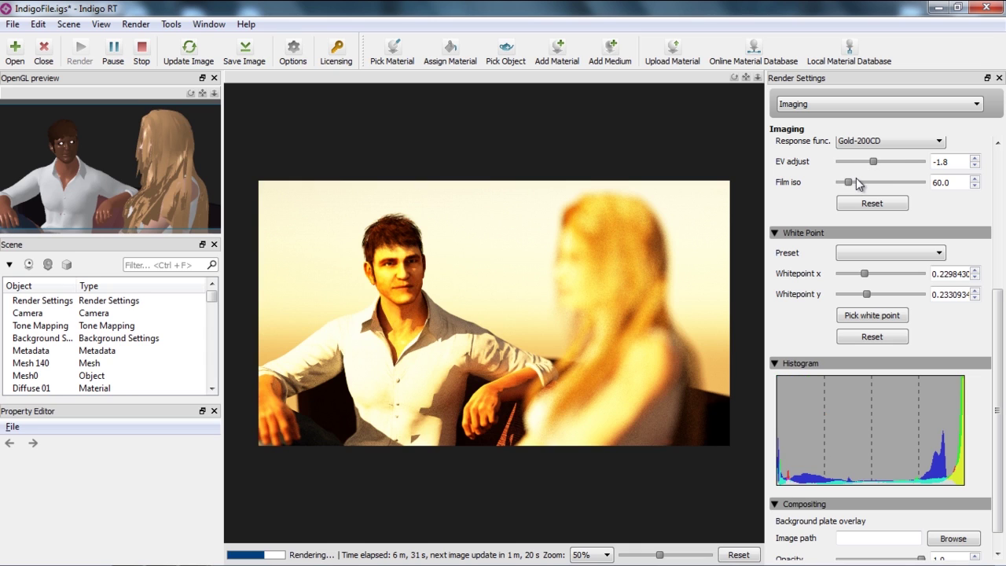
{"action": "left_click_drag", "start_coordinate": [870, 163], "coordinate": [855, 185]}
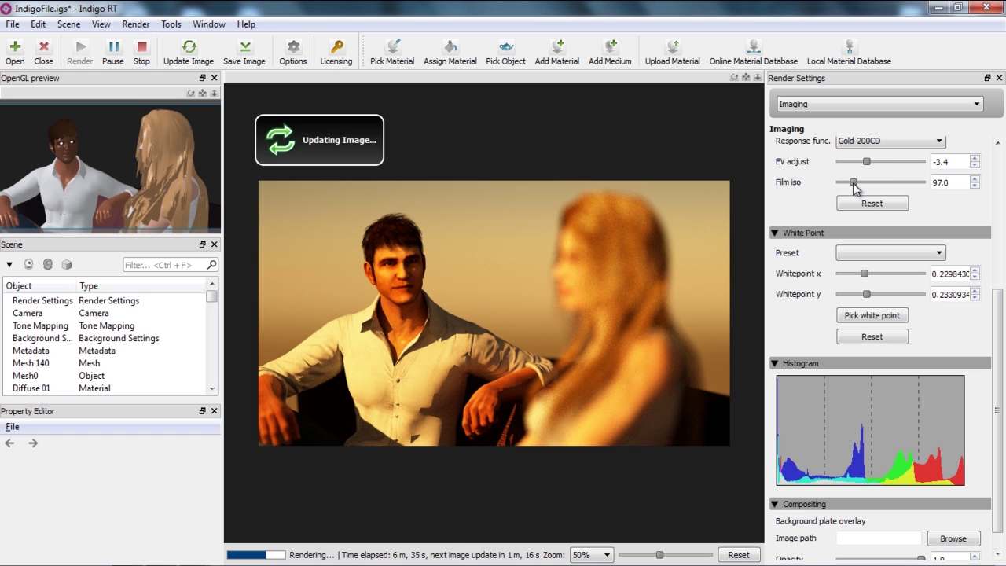